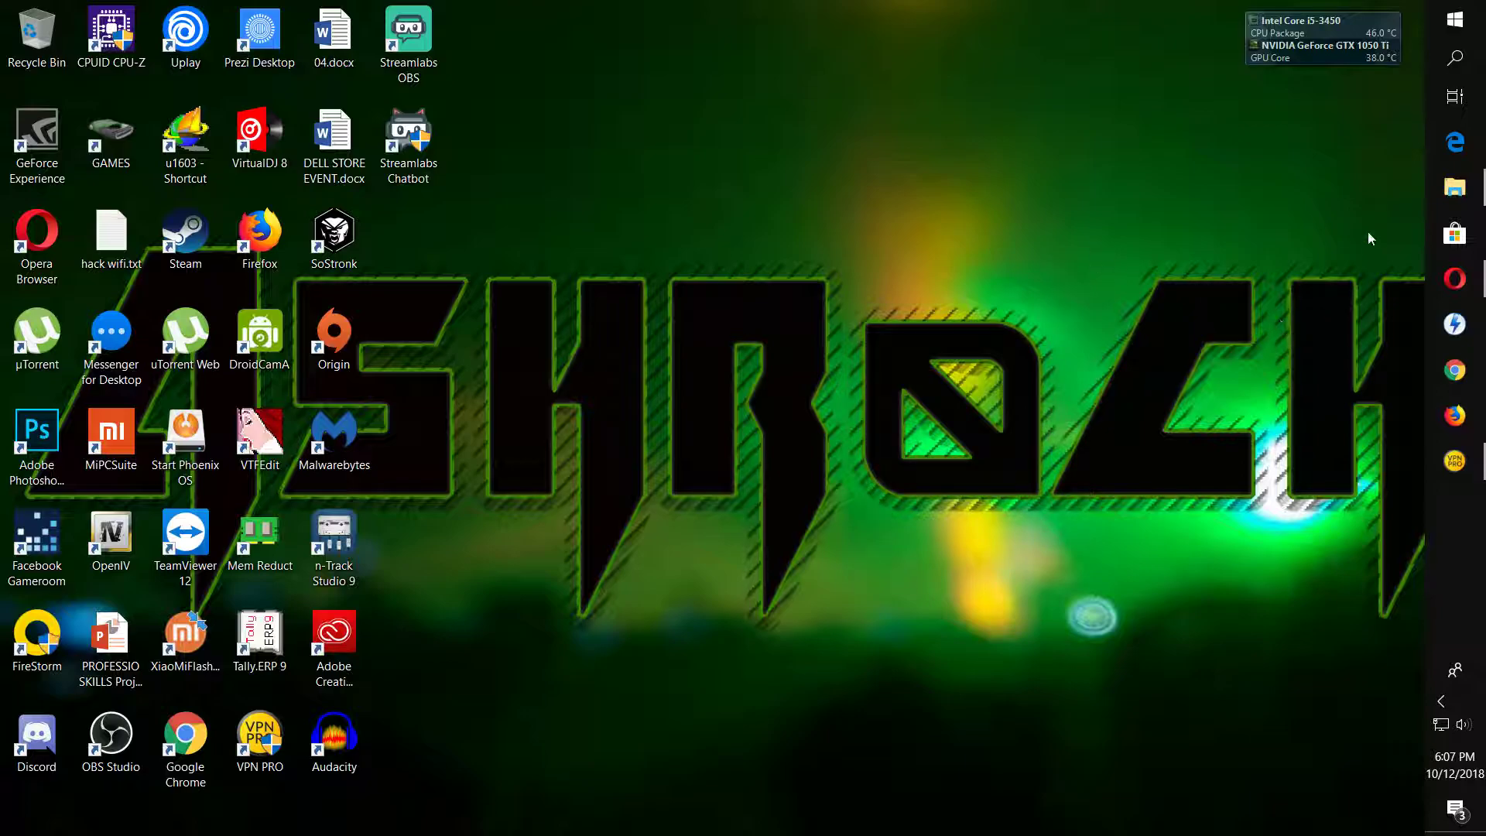
Bring Opera forward and maximise it, showing cwtv.com's 'Access is forbidden' page.
click(1453, 279)
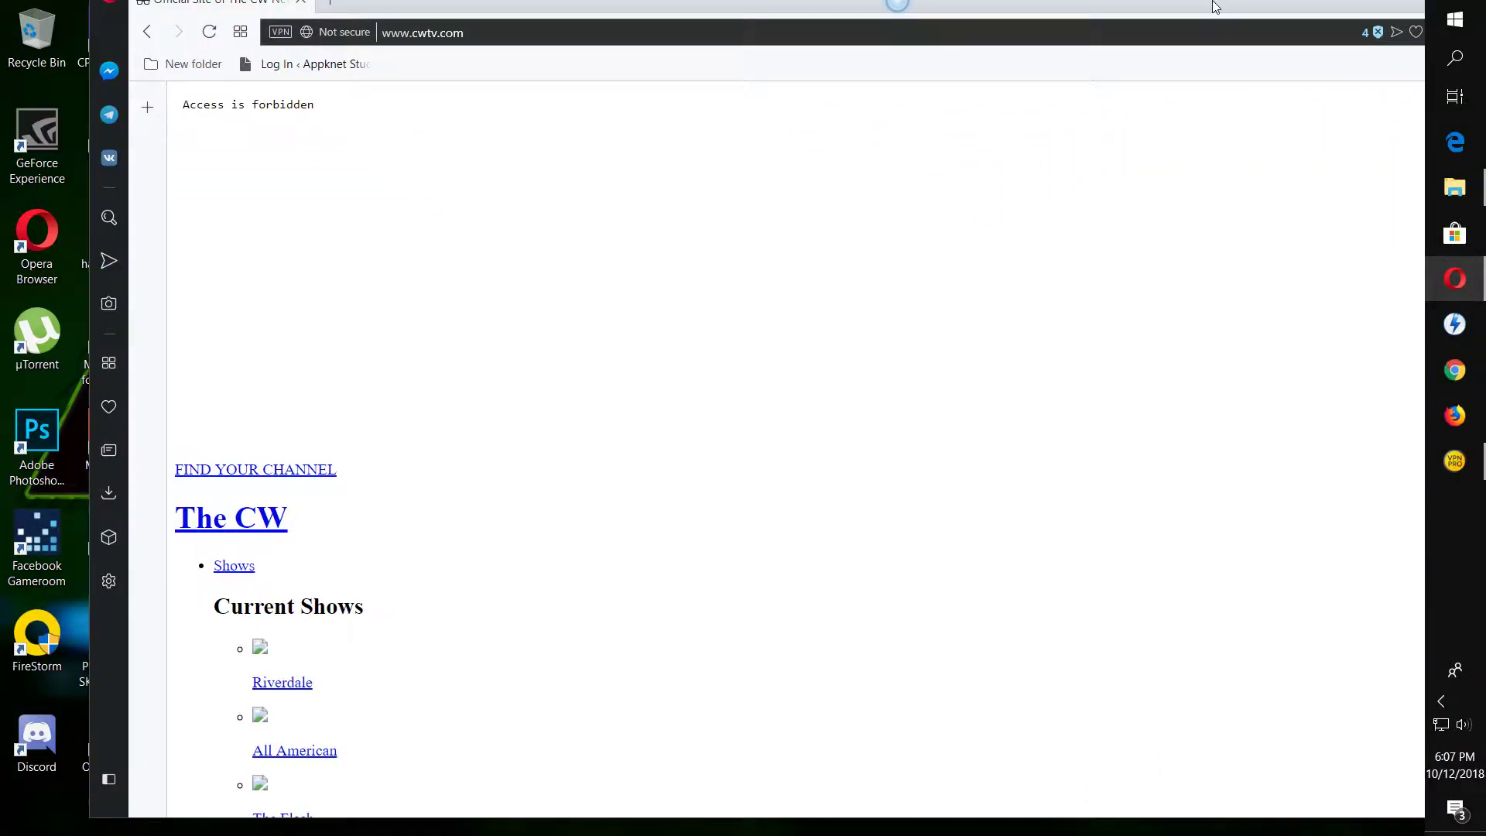
double_click(626, 116)
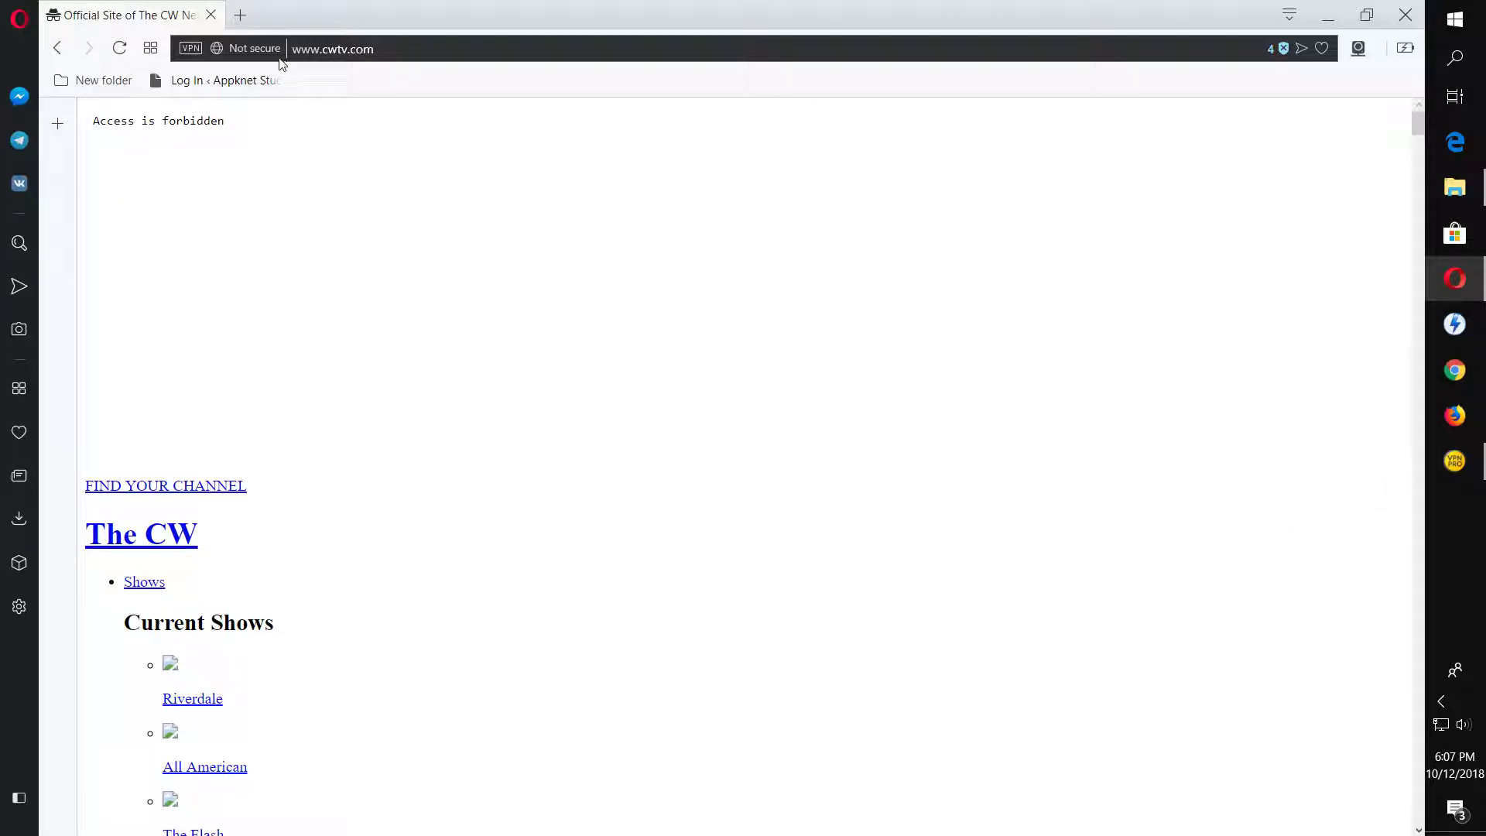
Open VPN Pro and choose United States as the server country.
click(1454, 461)
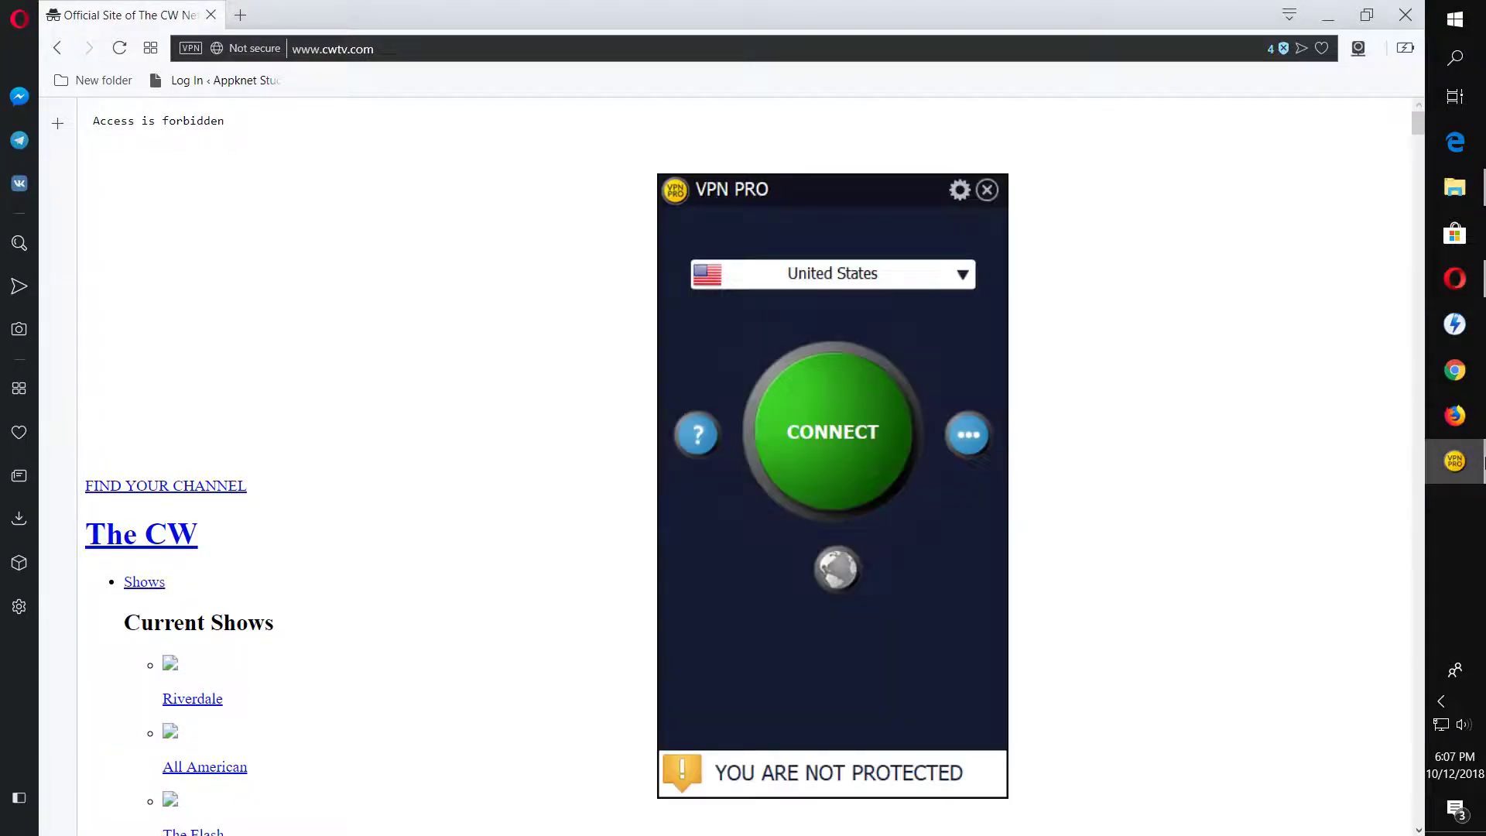
click(838, 278)
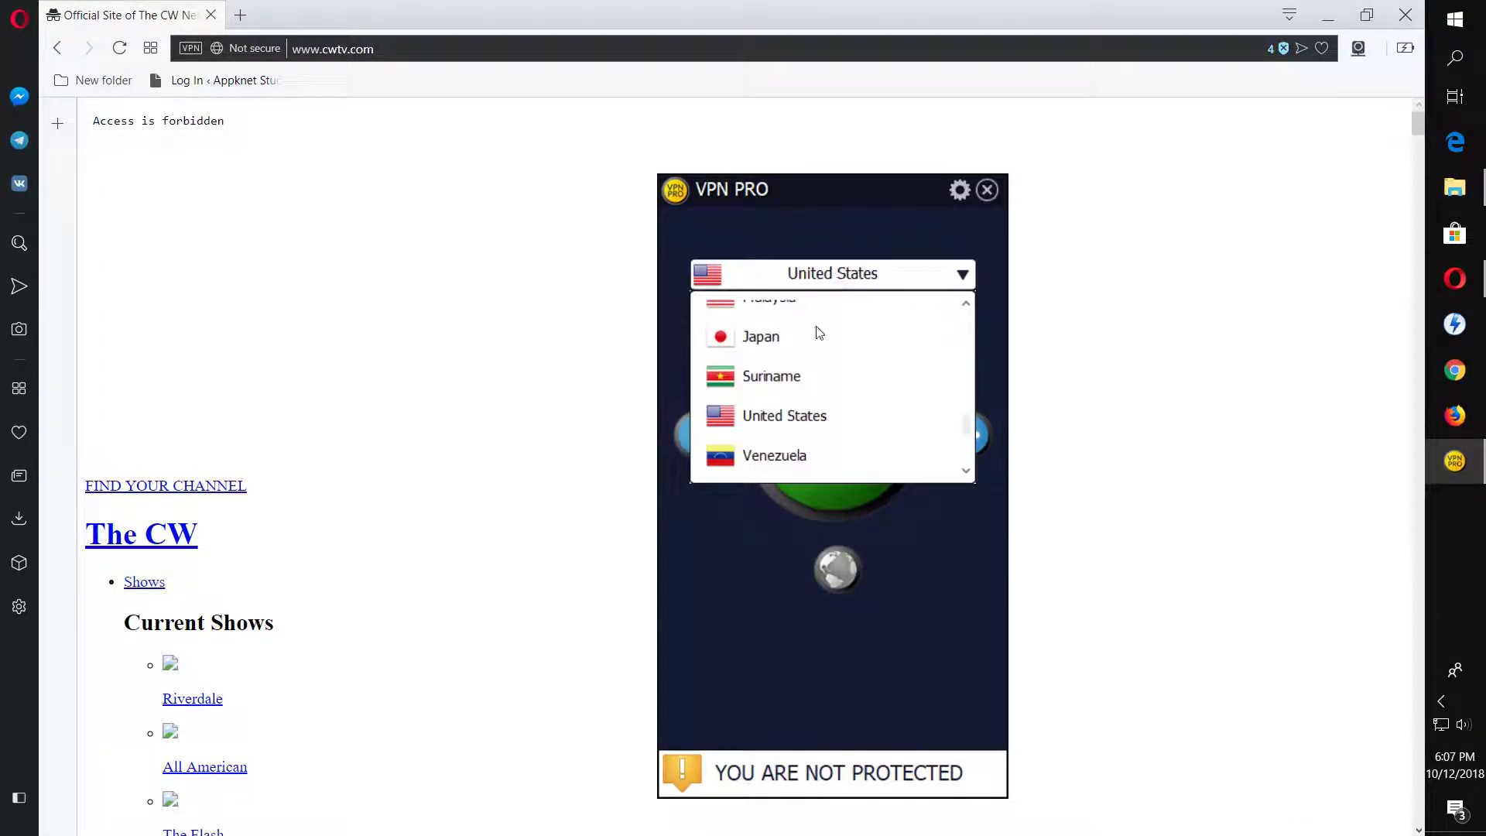
click(806, 415)
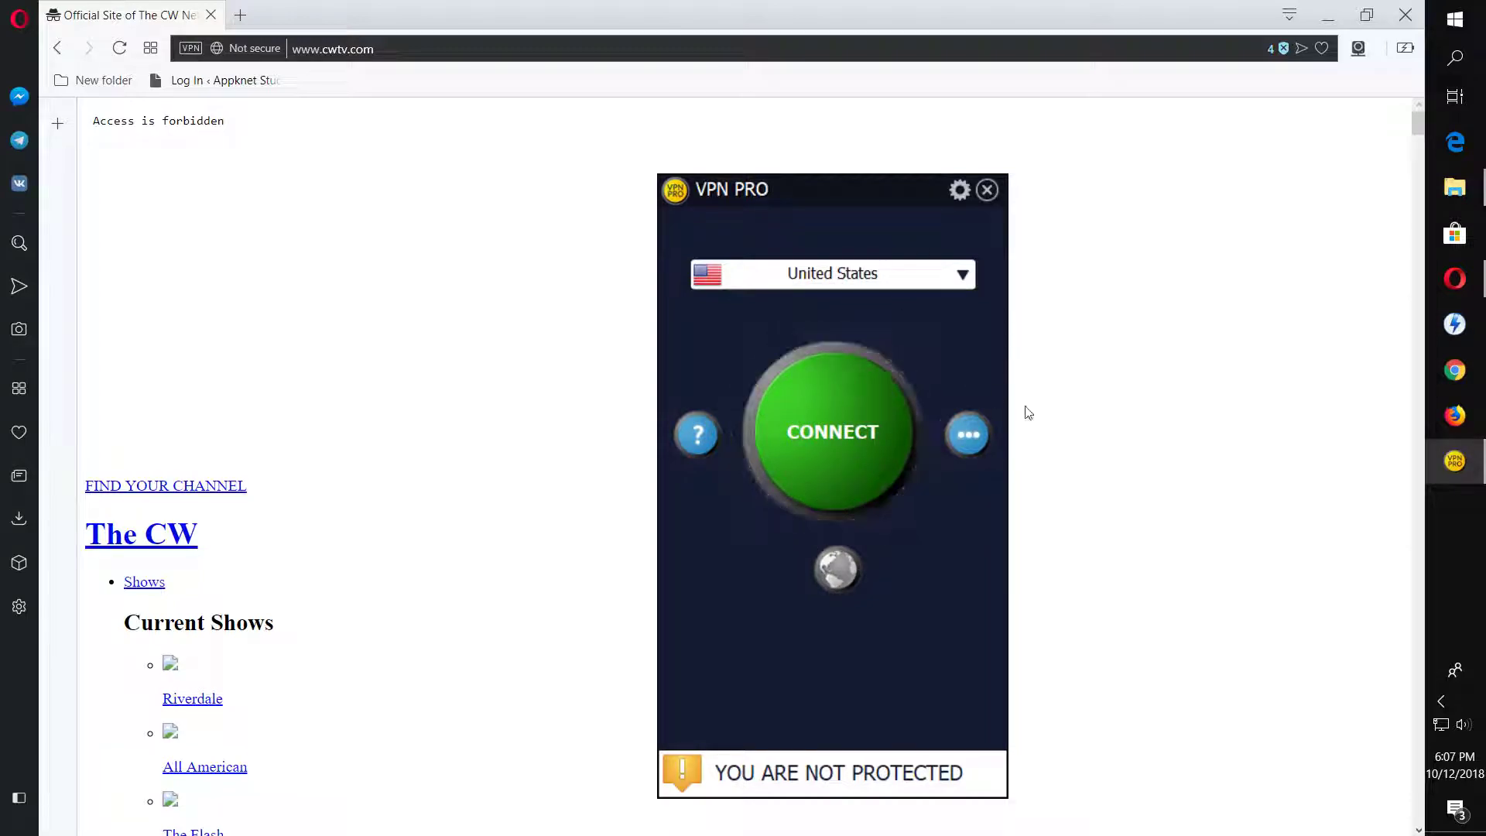
Try US Server #13, dismiss the 'Unable to connect' error, and reopen the US server list.
click(970, 435)
scroll(731, 476, up, 2)
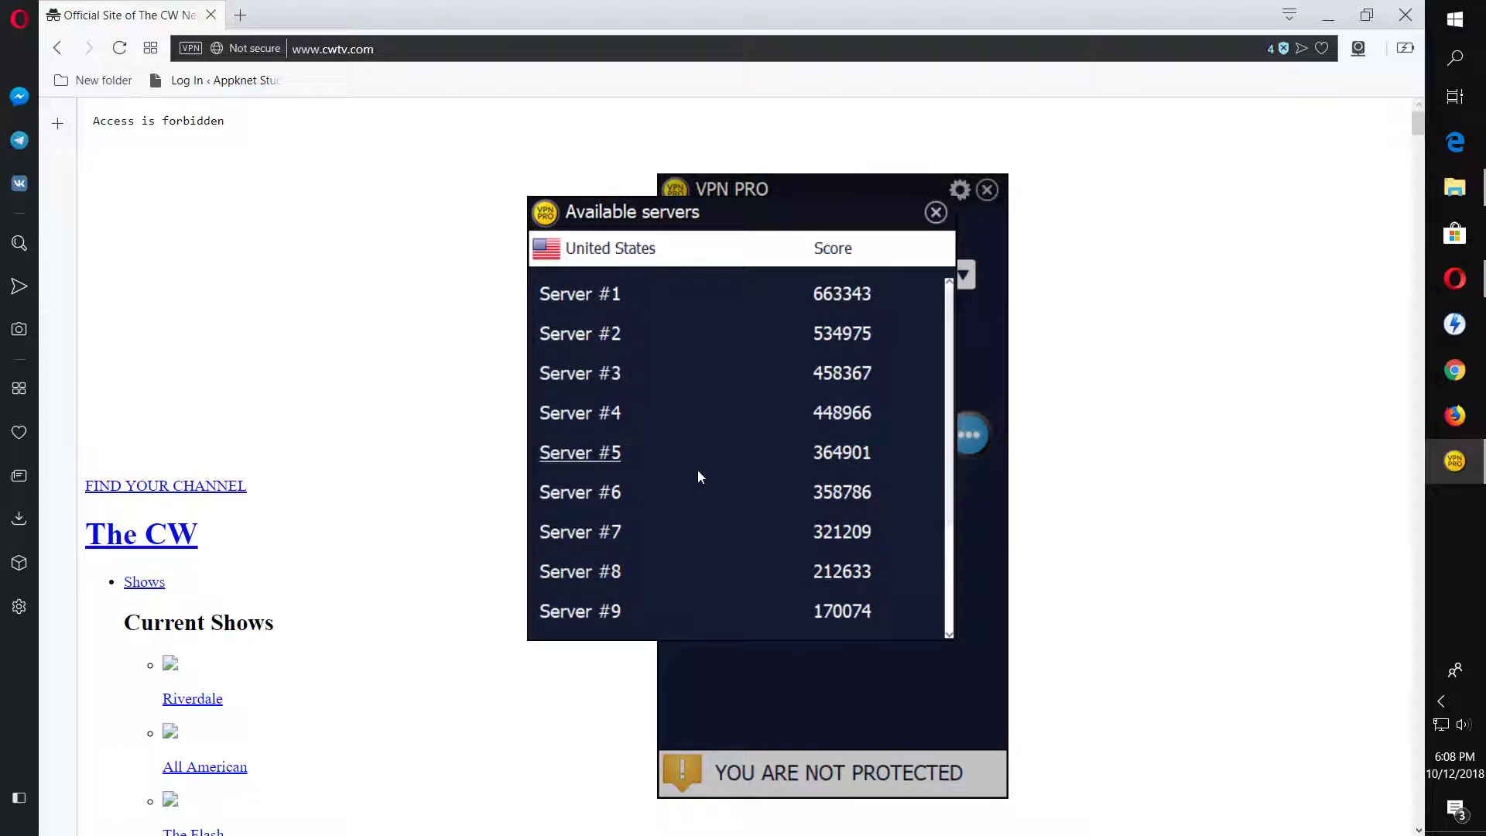
scroll(603, 538, down, 2)
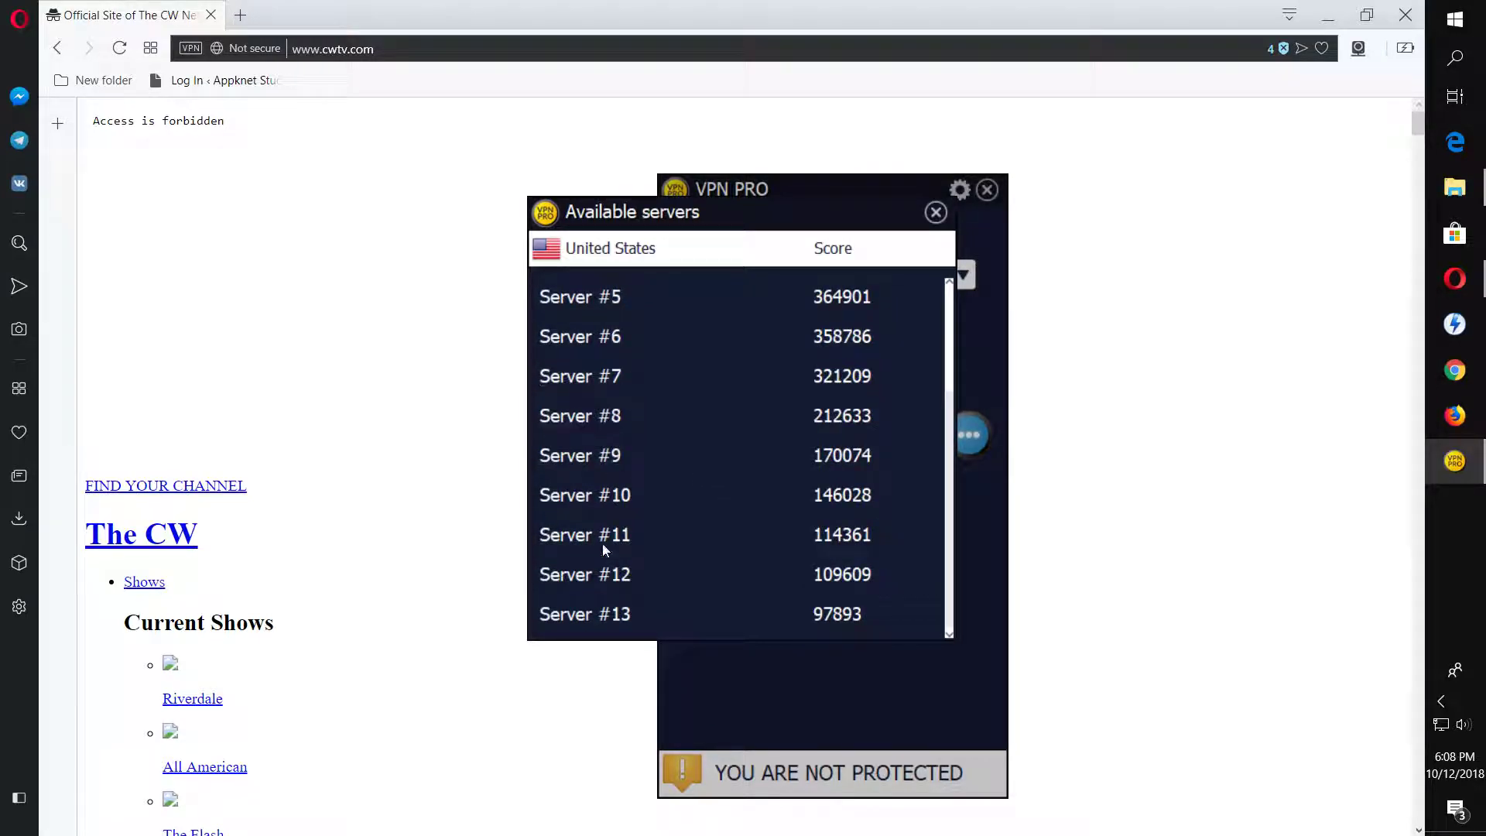
scroll(602, 581, up, 2)
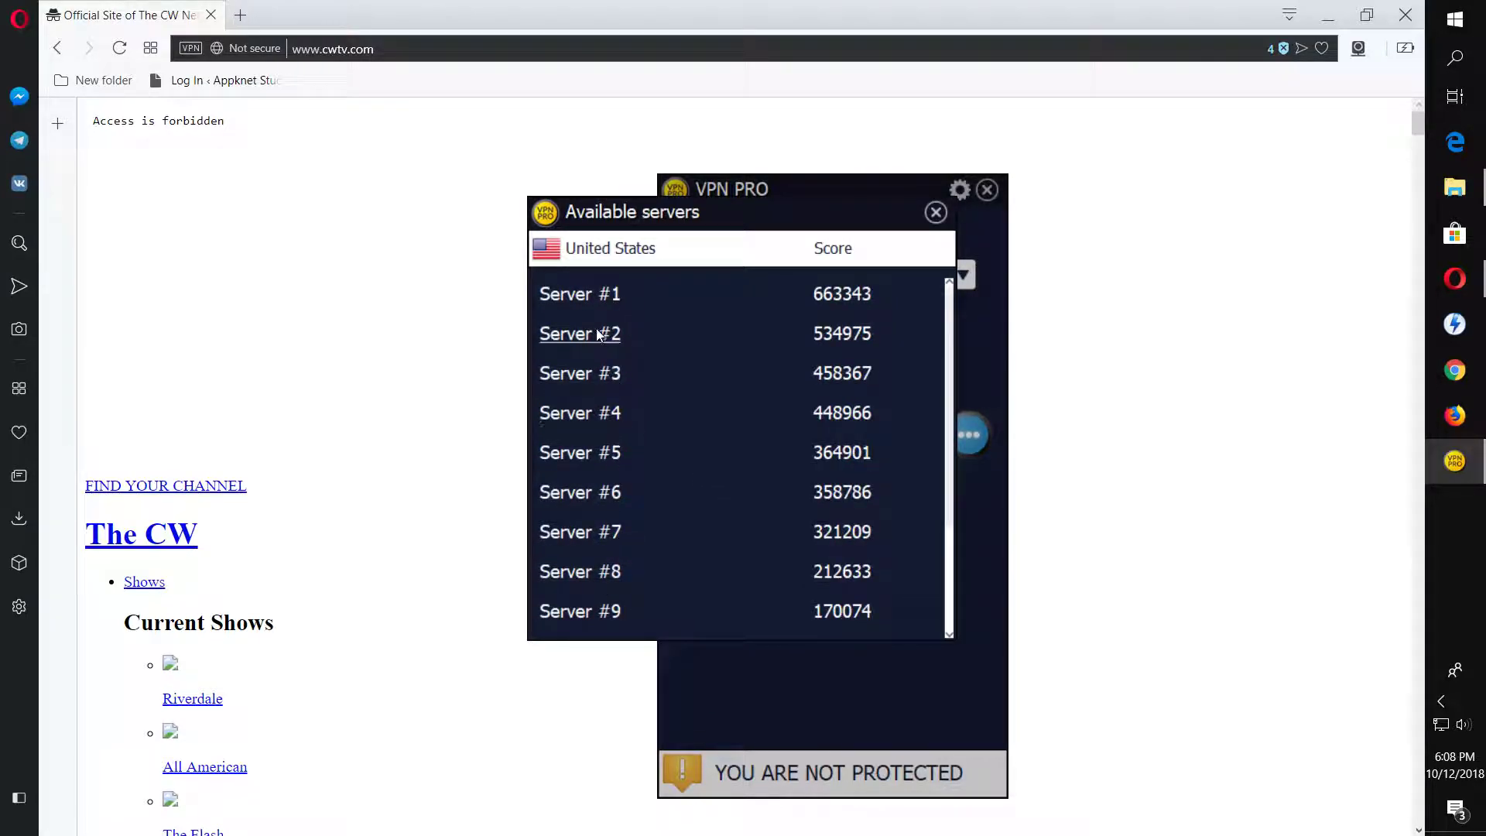
scroll(599, 337, down, 2)
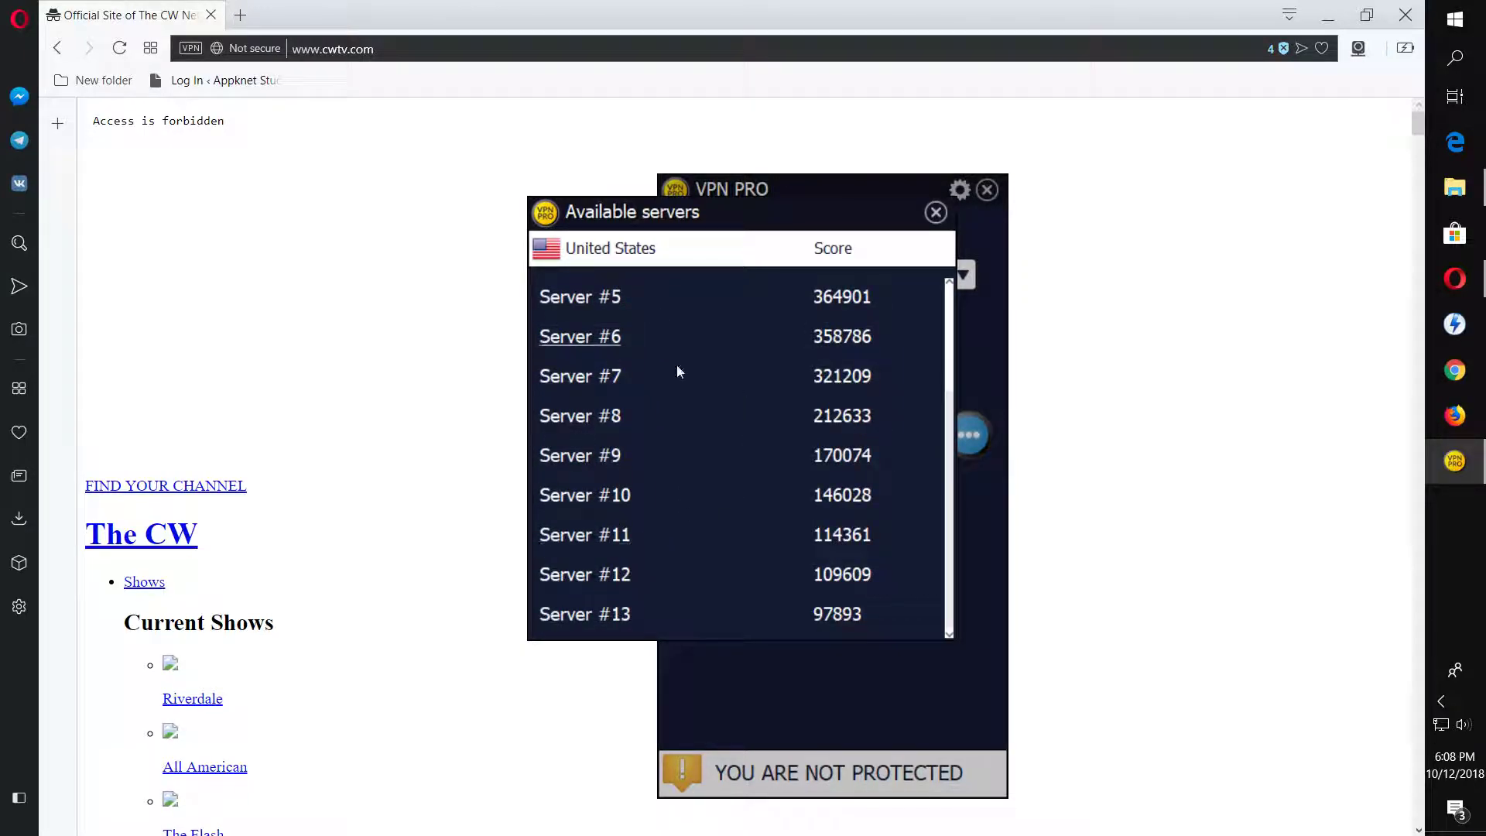
click(613, 617)
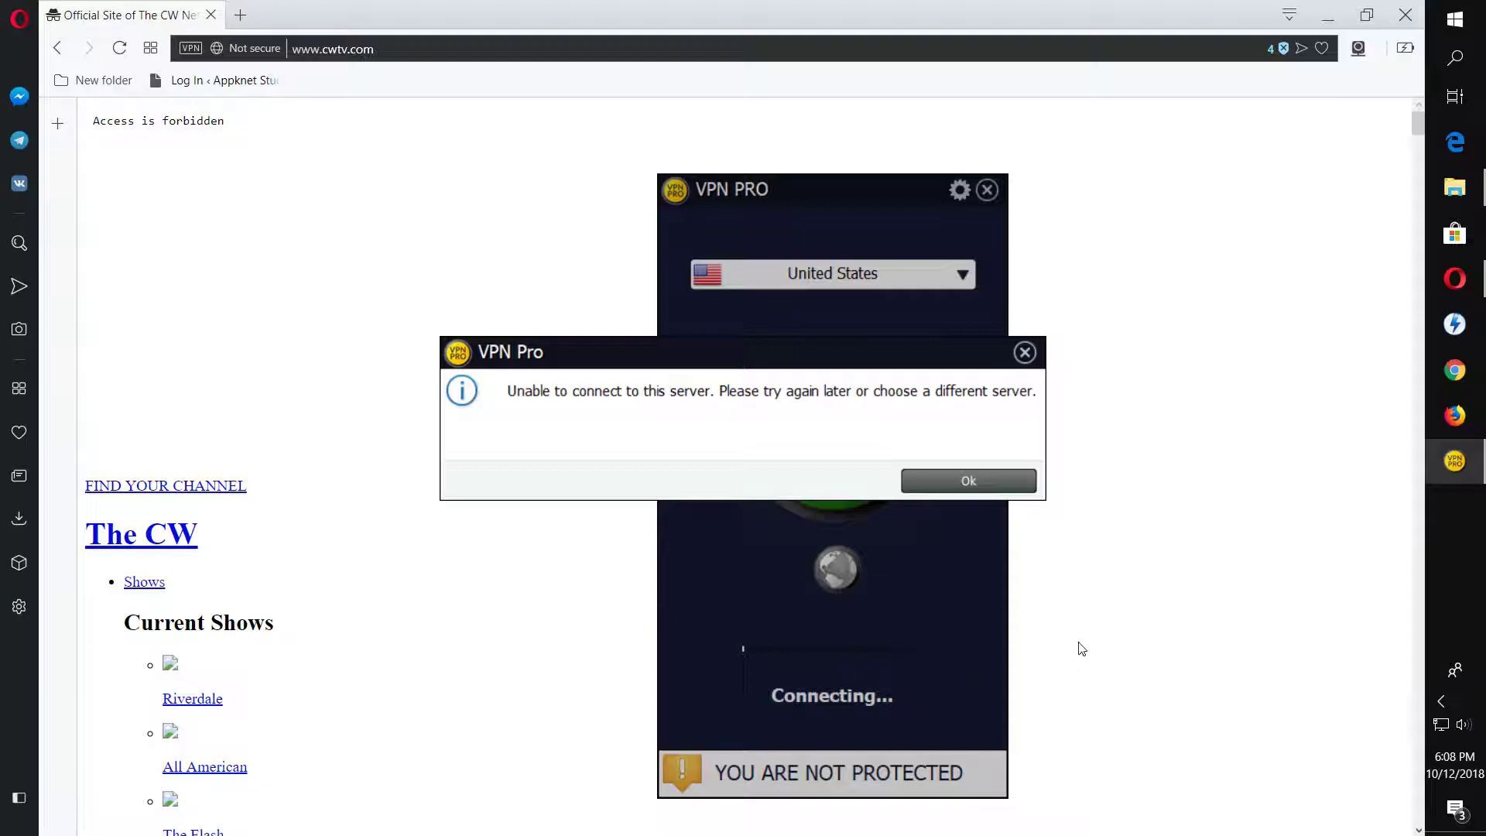
click(985, 483)
click(970, 435)
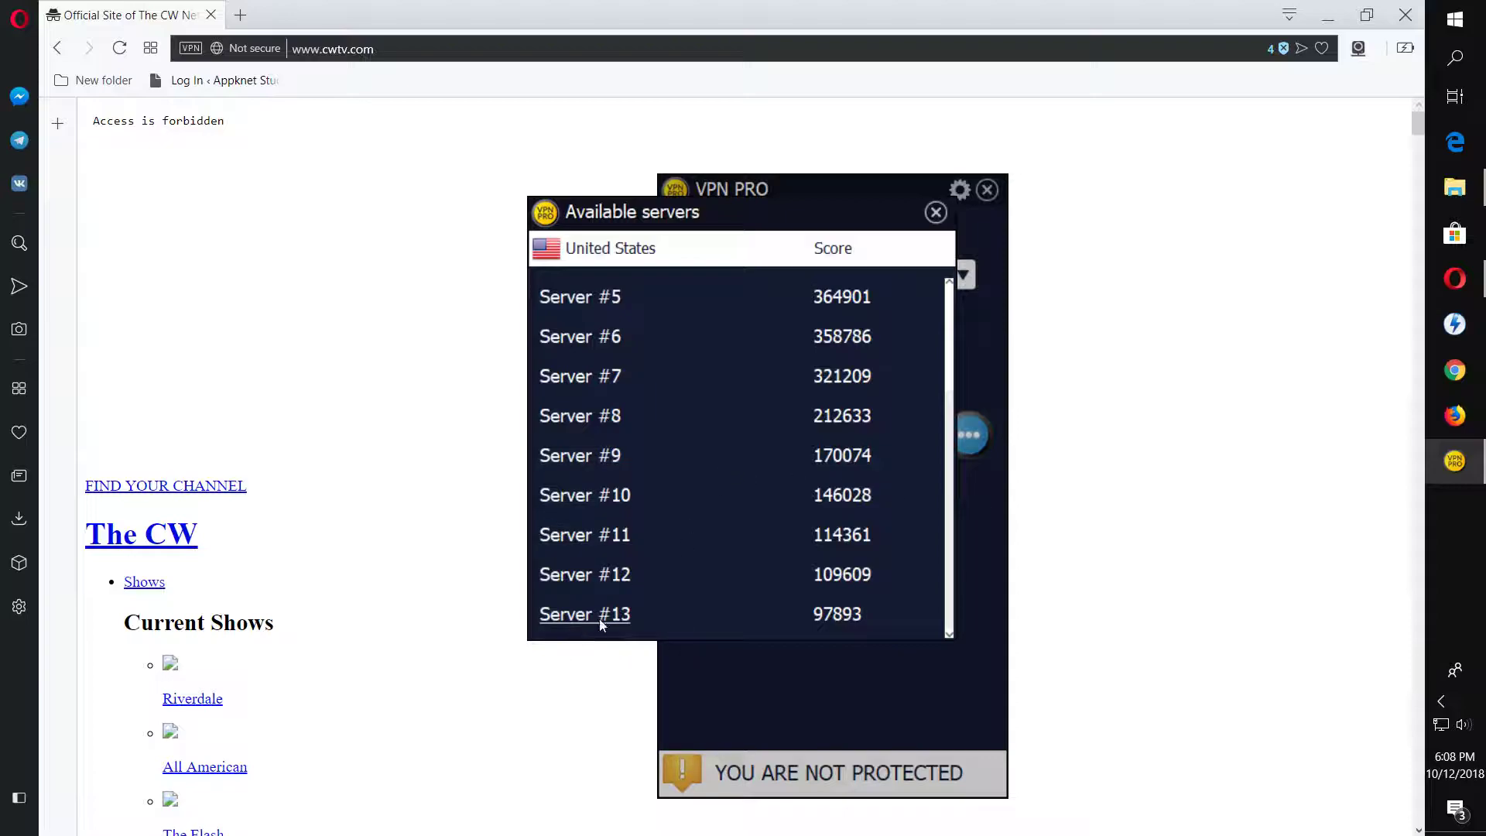
Connect to US Server #10 until VPN Pro reports 'Successfully connected' and 'You are protected'.
scroll(647, 611, up, 2)
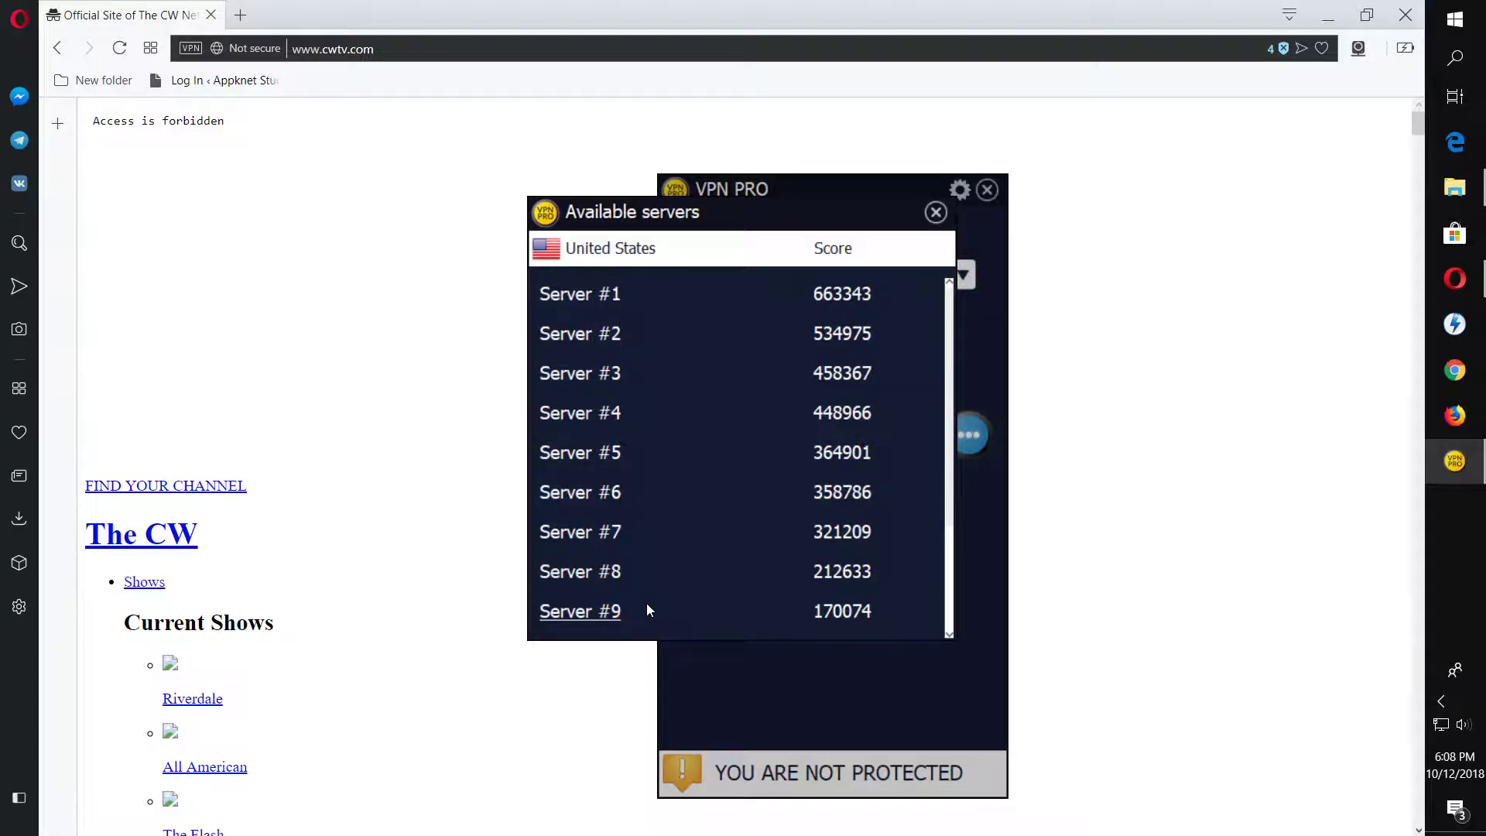
scroll(683, 526, down, 2)
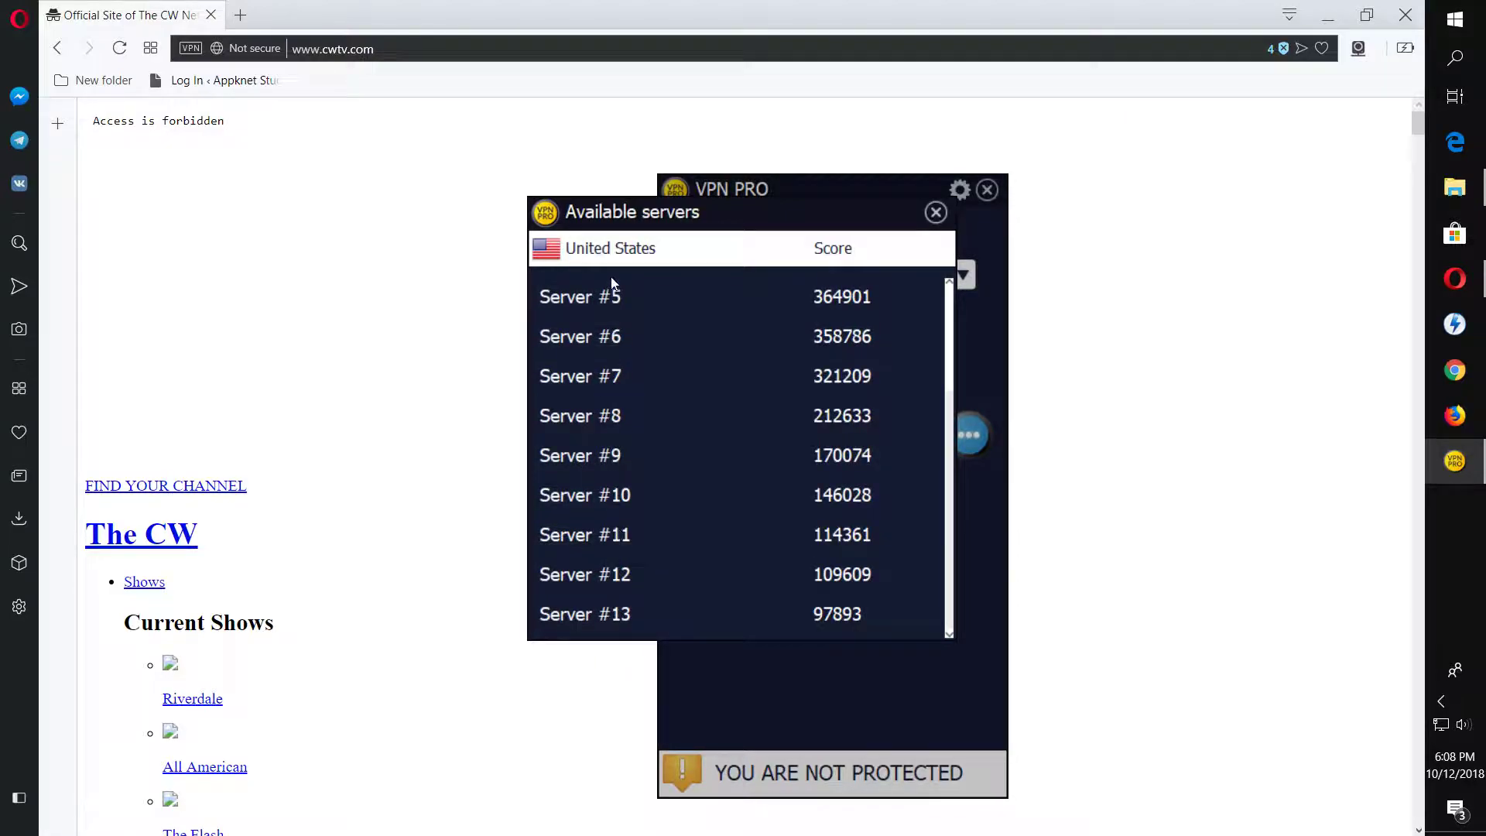
scroll(572, 545, up, 2)
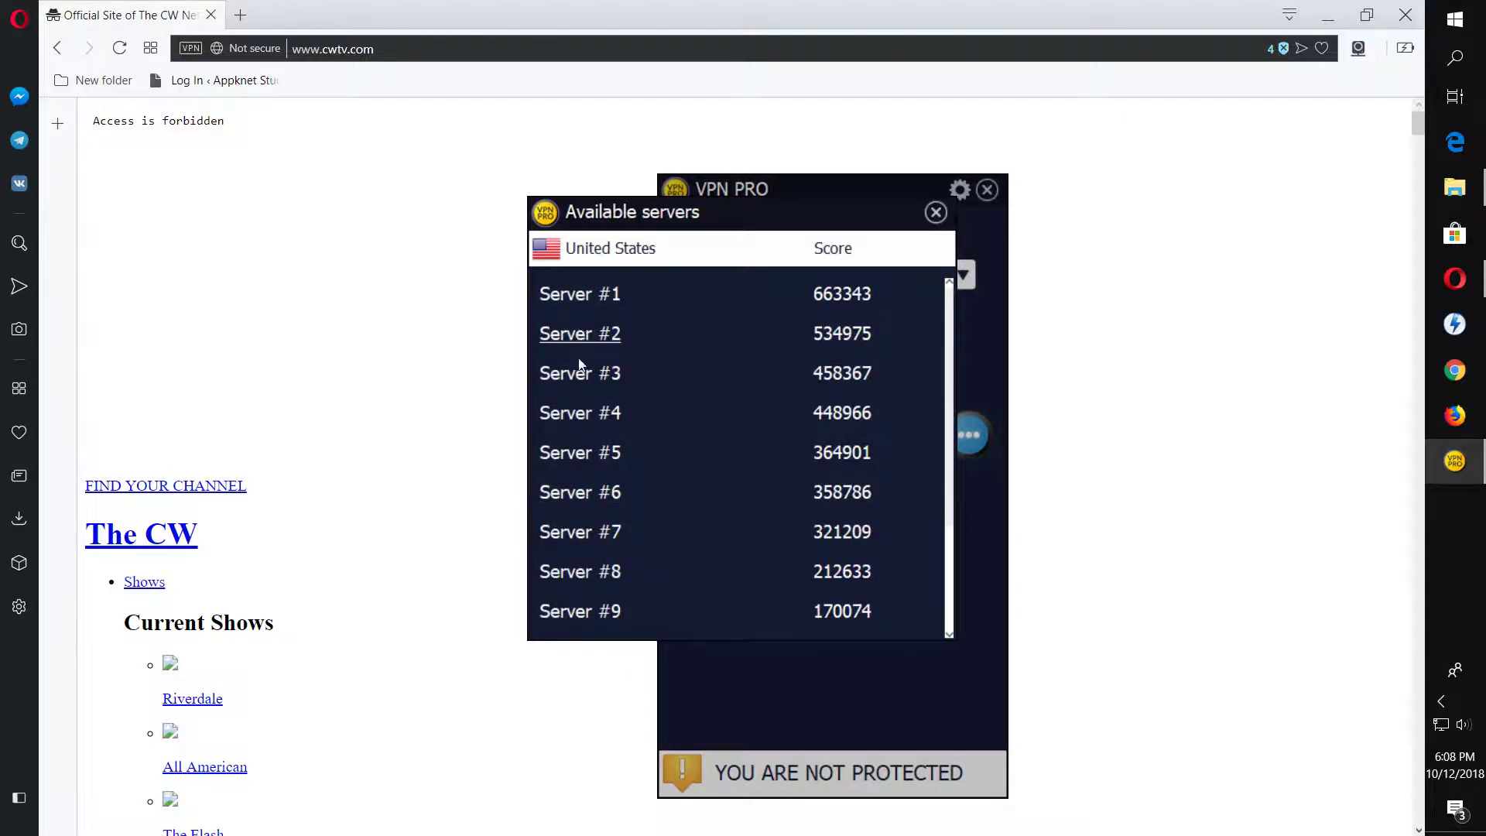
scroll(582, 373, down, 2)
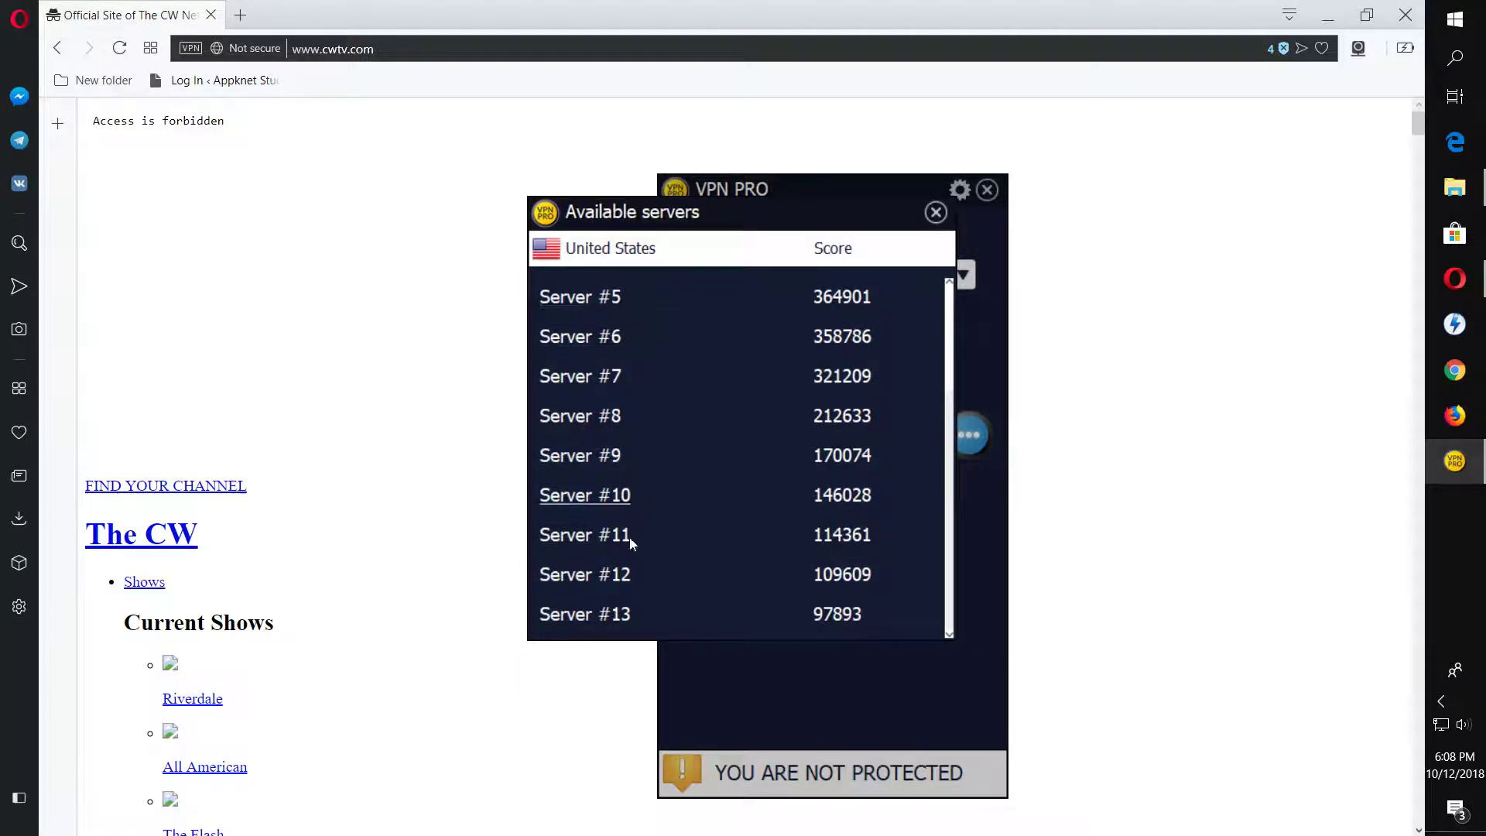
click(619, 503)
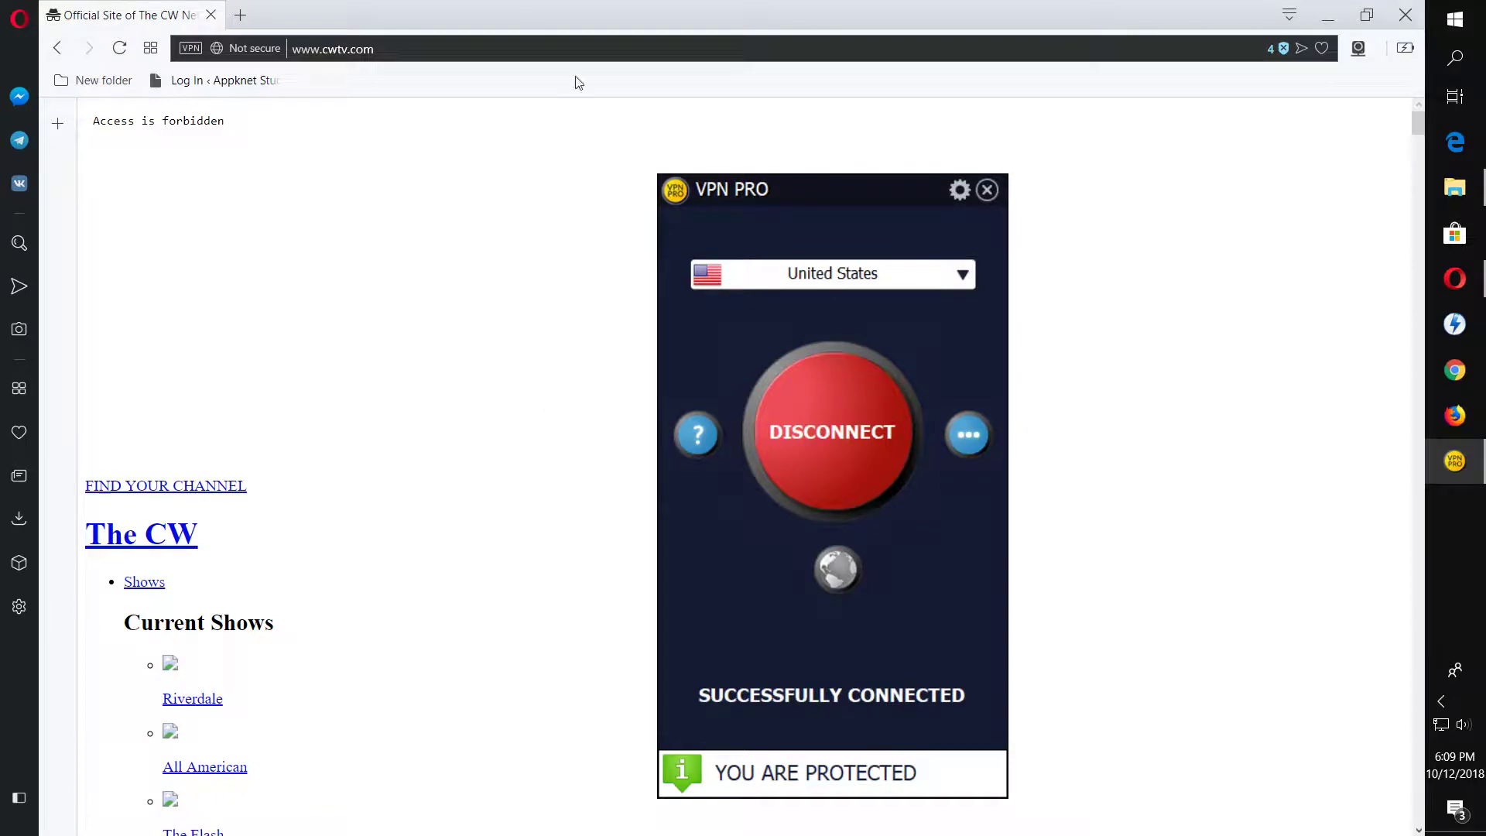
Bring Opera forward and reload cwtv.com so the full CW home page loads.
drag(859, 190, 522, 156)
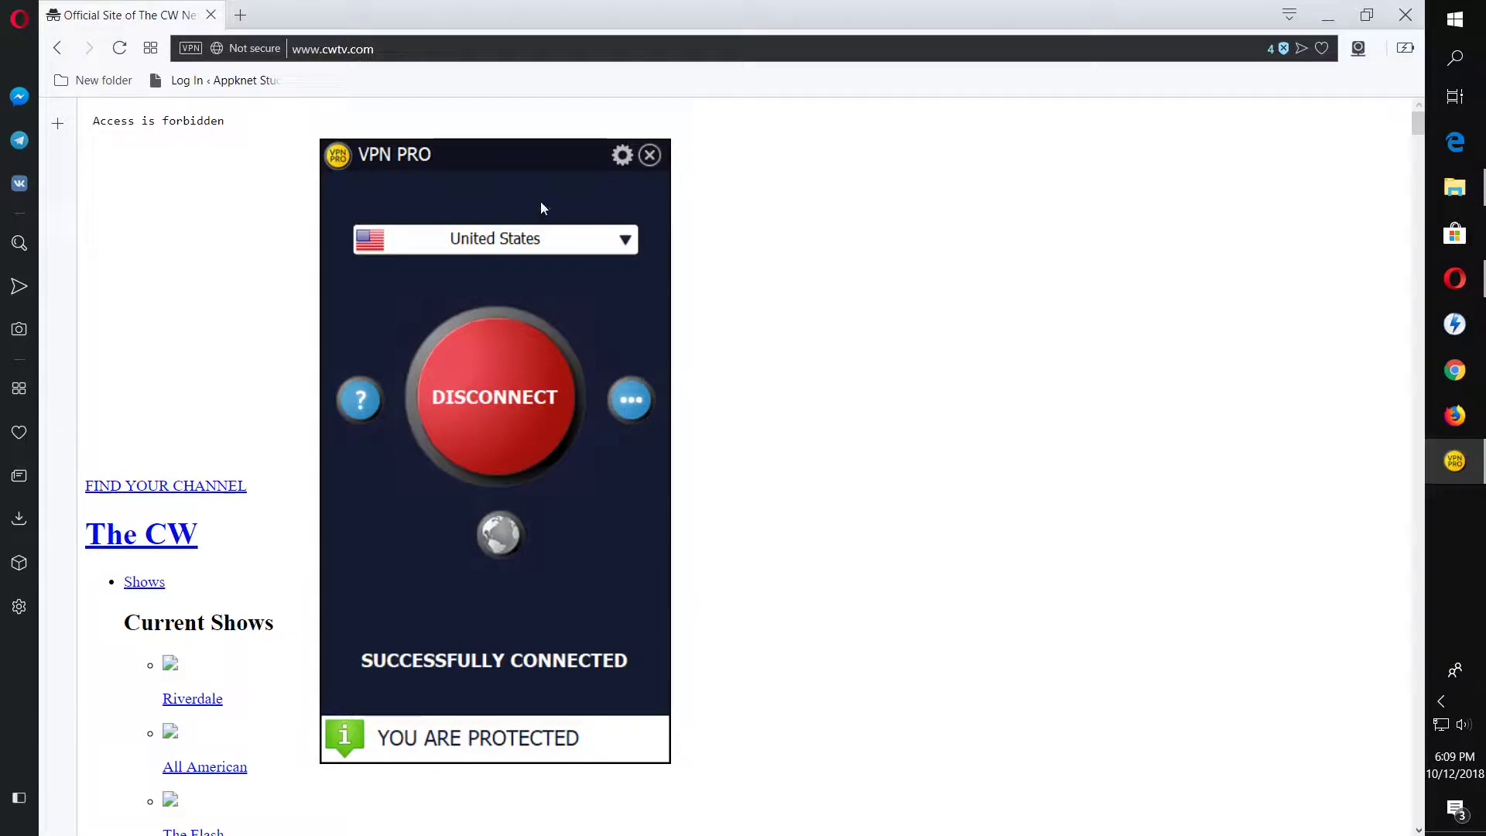
drag(532, 161, 866, 170)
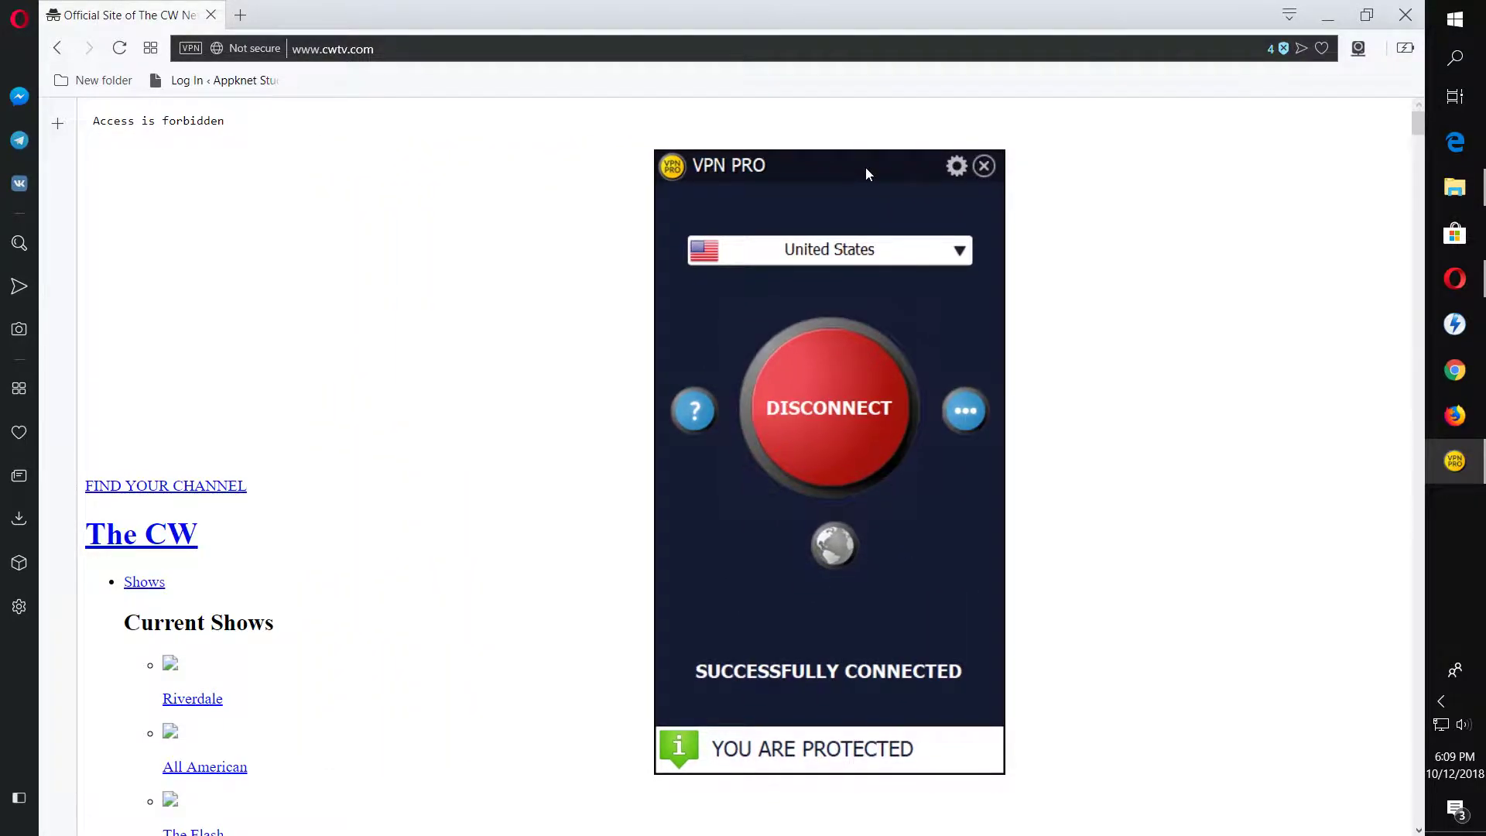
click(482, 23)
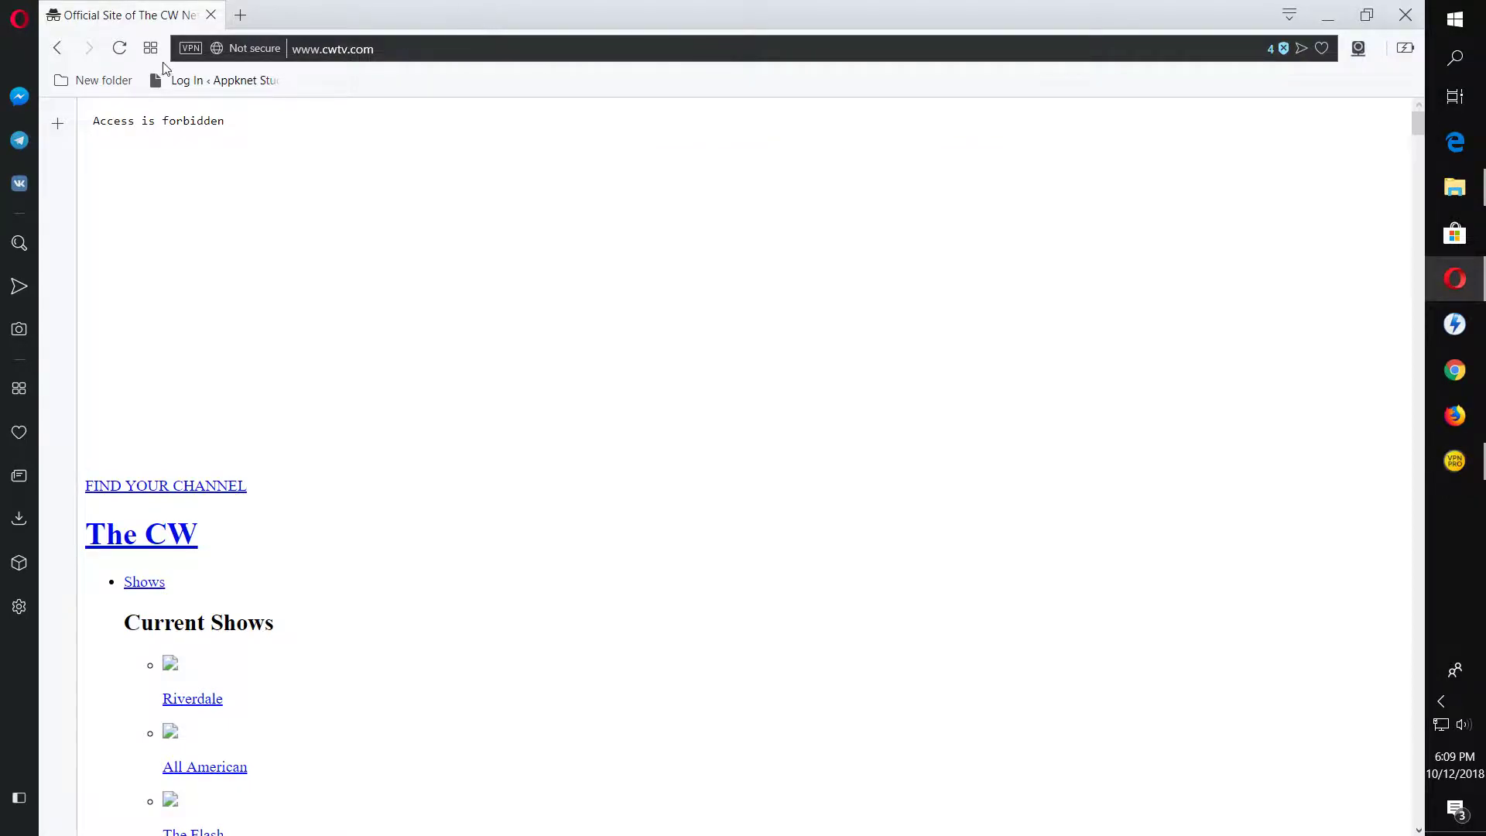
click(119, 50)
click(130, 48)
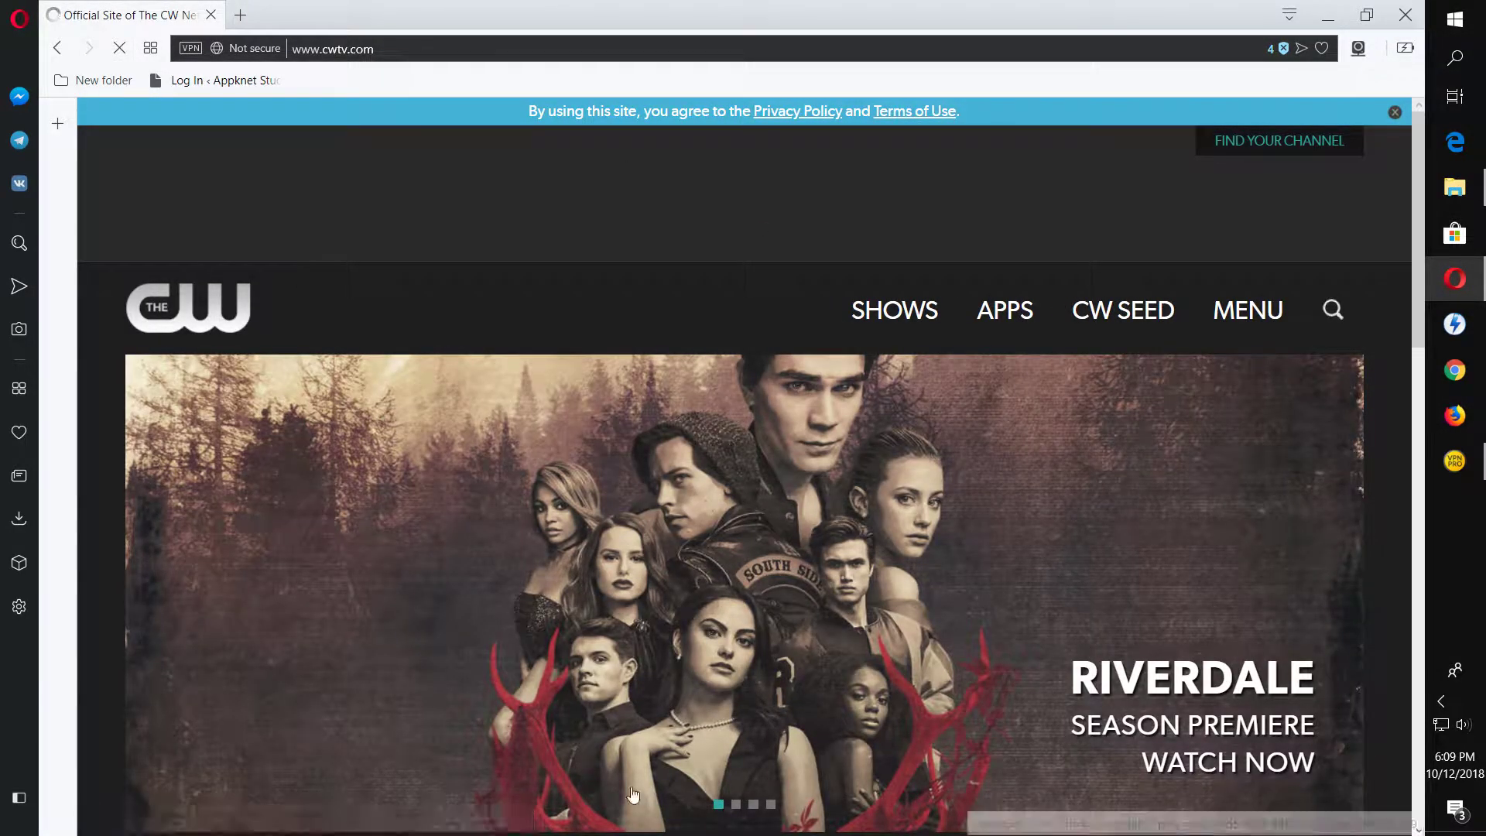
Open The Flash video page from the Catch The Flash tile under 'More on the CW'.
scroll(949, 127, down, 5)
scroll(541, 465, up, 5)
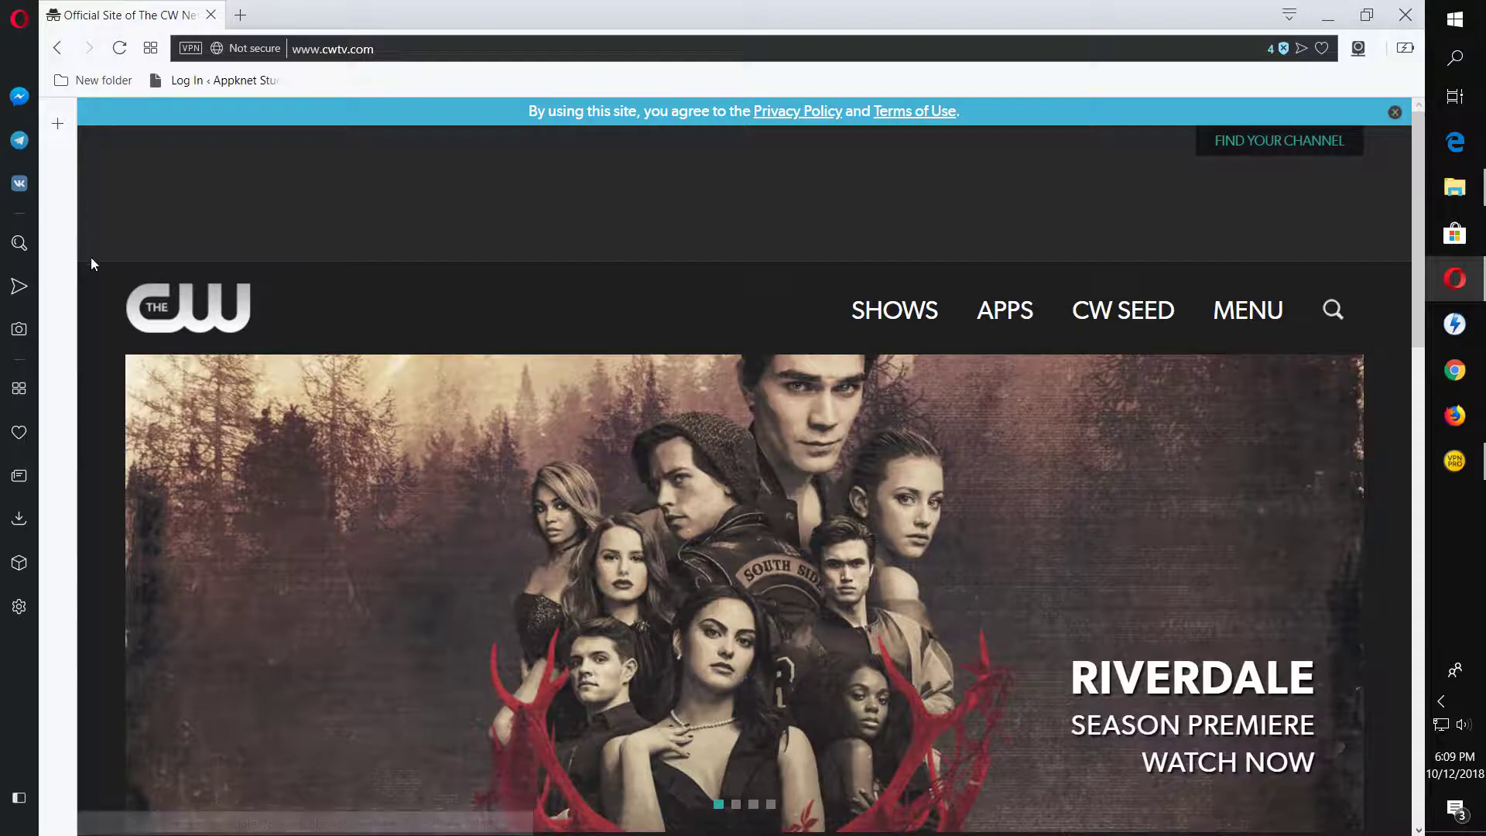
scroll(852, 488, down, 15)
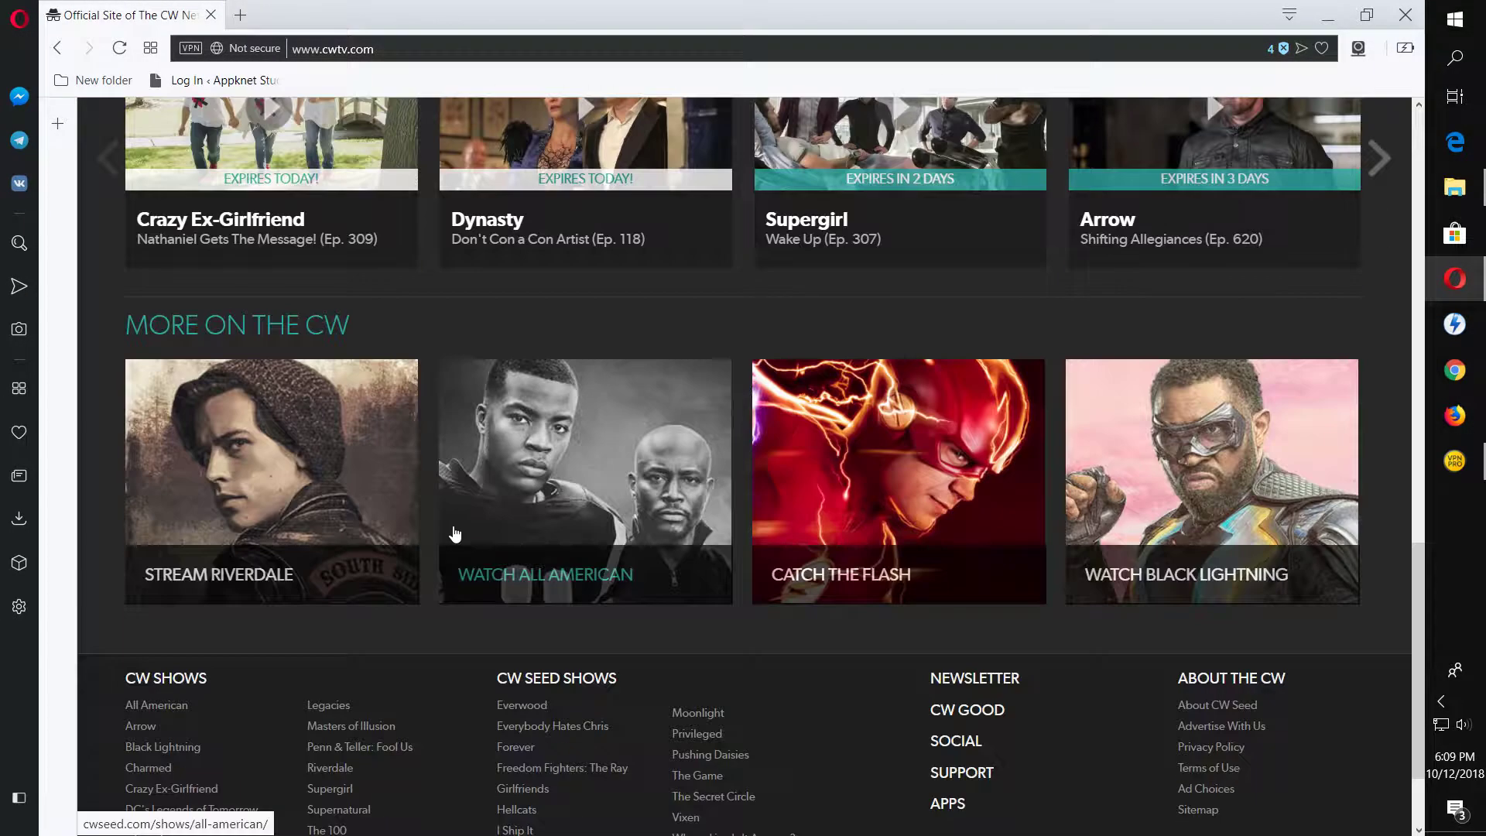
scroll(843, 604, up, 15)
scroll(719, 776, down, 10)
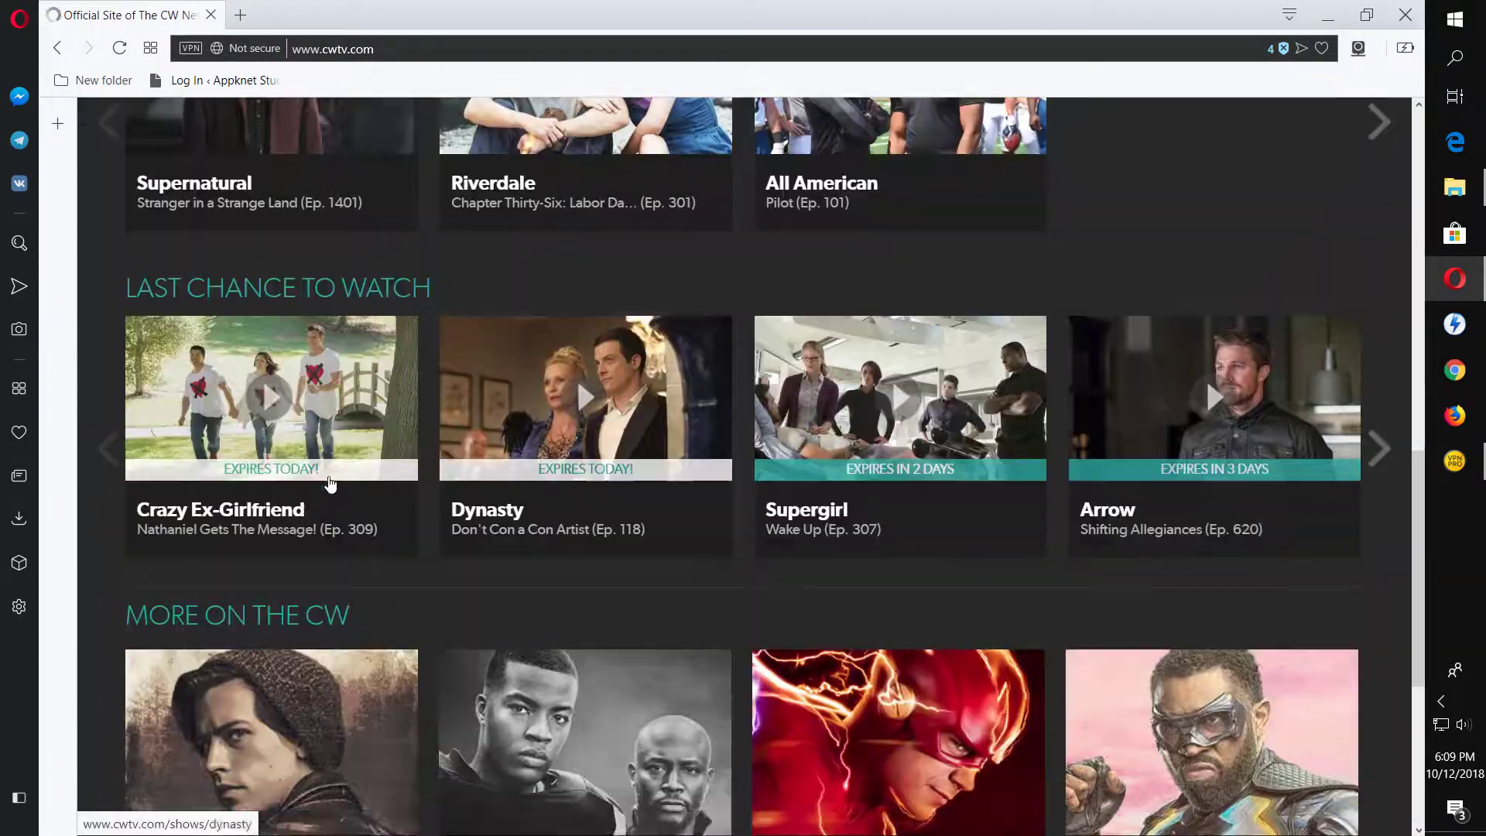
scroll(720, 777, up, 5)
scroll(766, 805, down, 8)
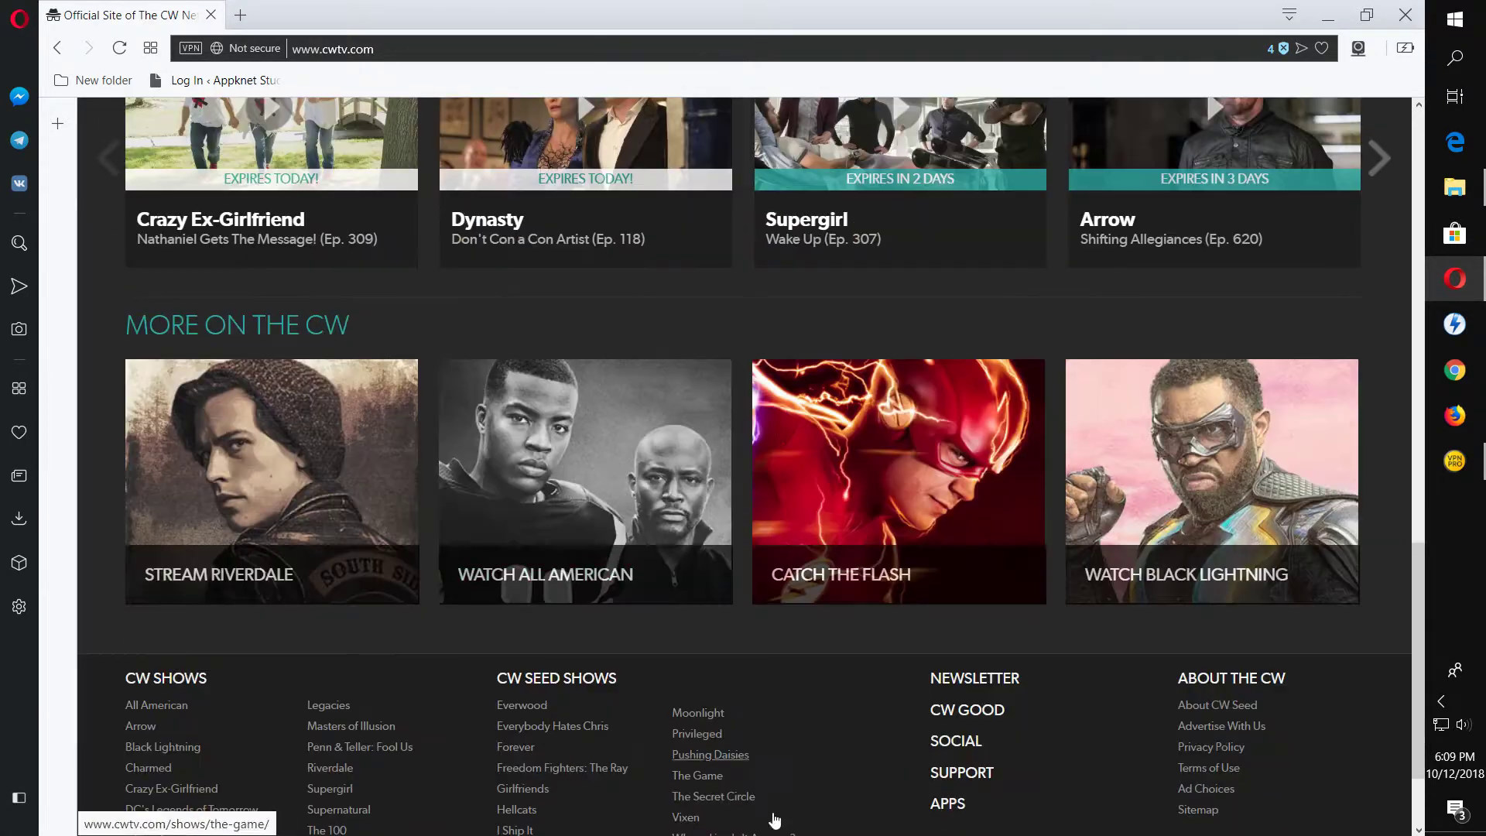
click(909, 454)
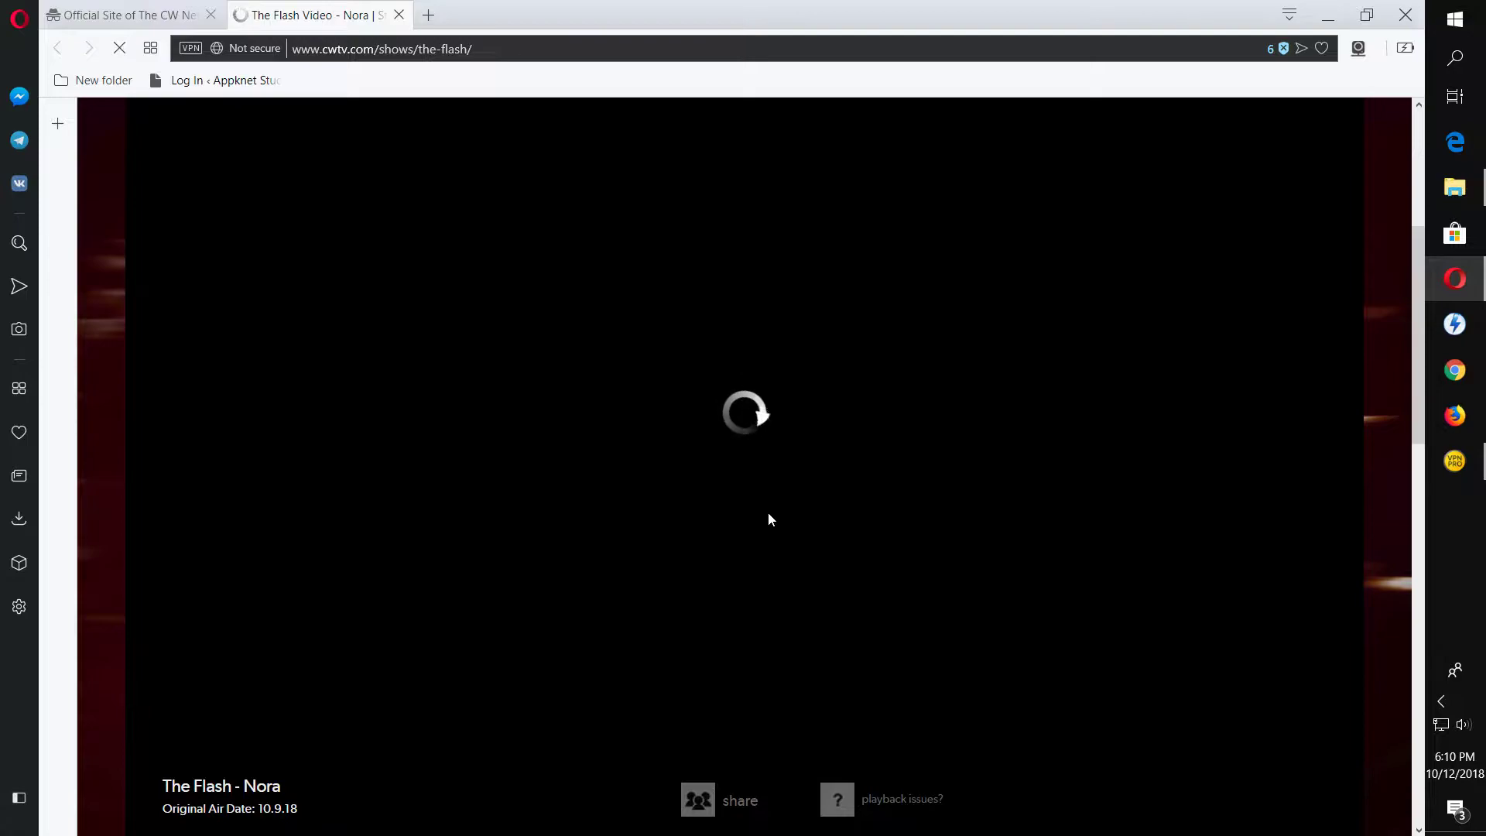
scroll(726, 359, up, 5)
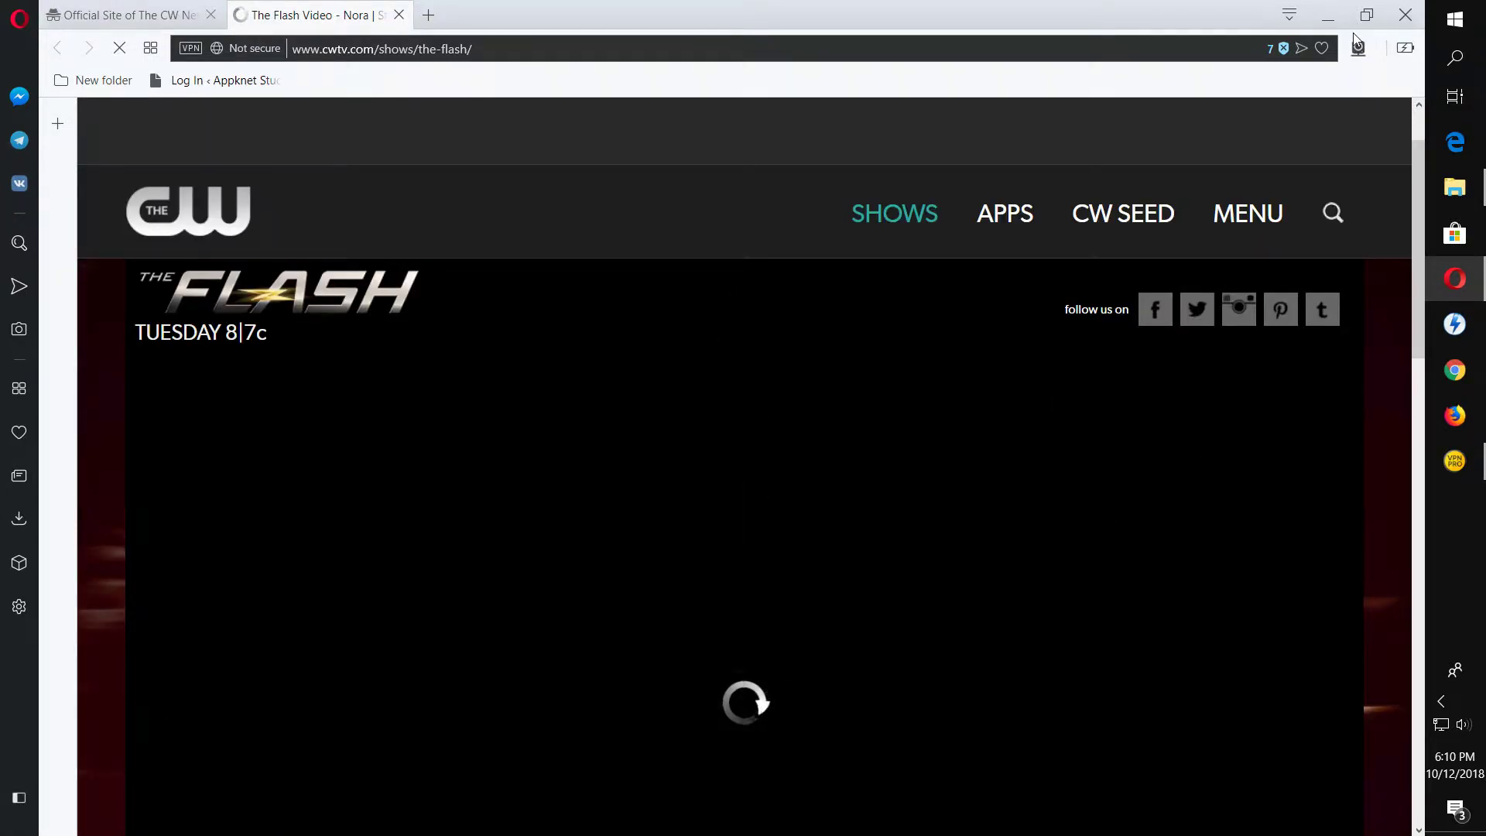
click(1405, 14)
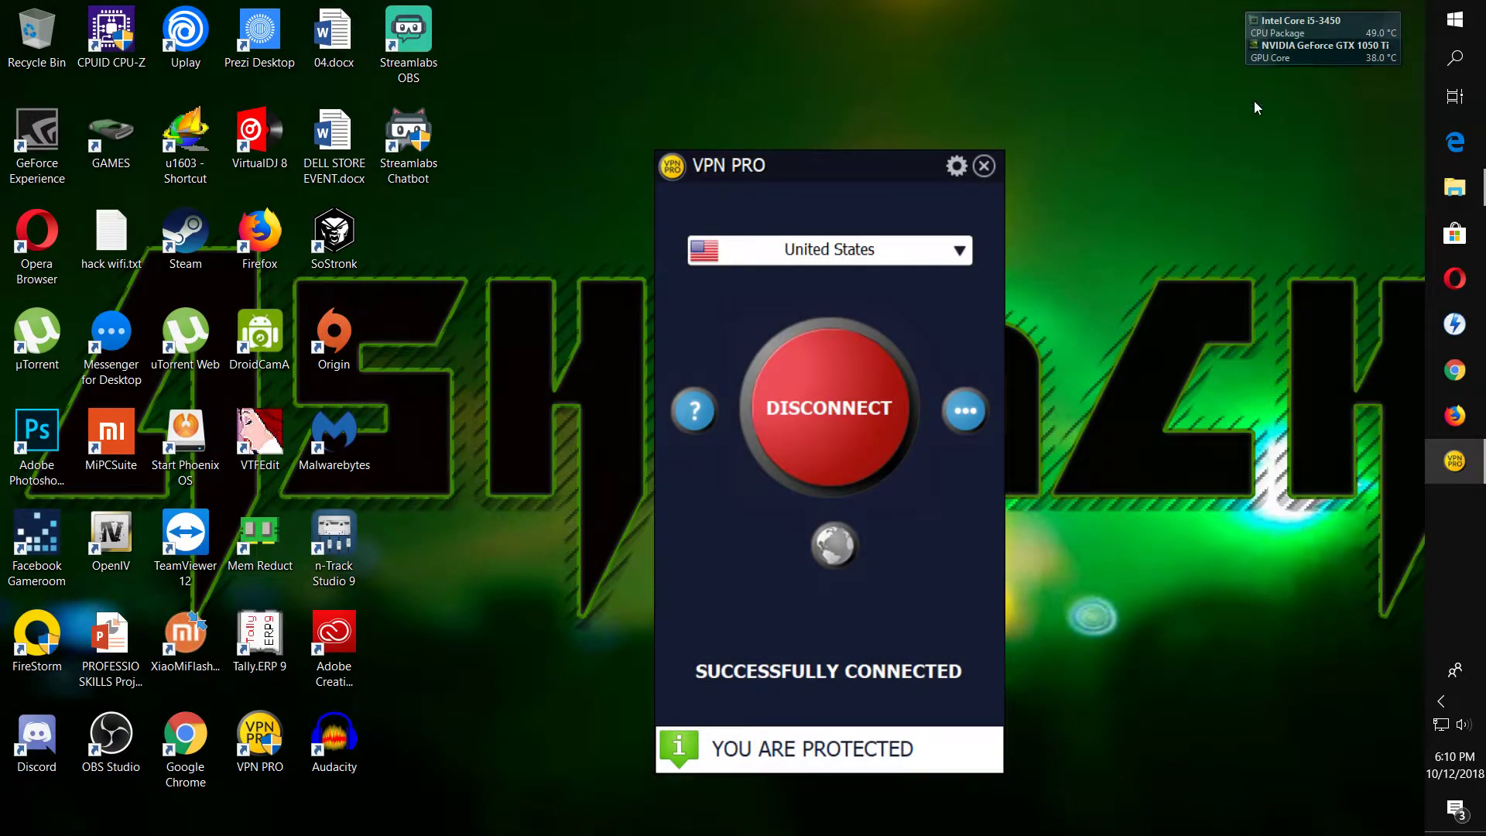
drag(819, 156, 698, 117)
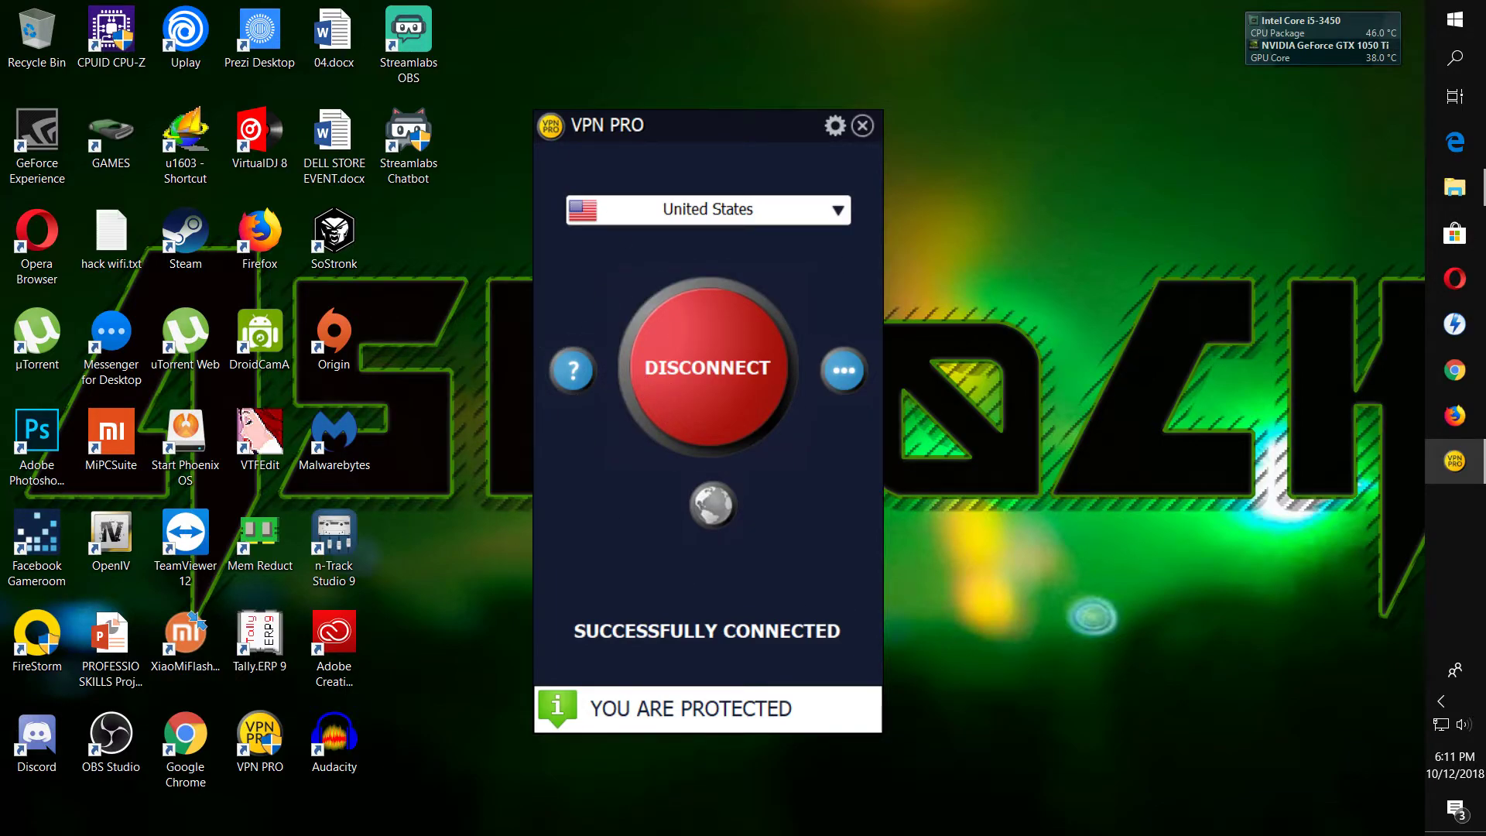
drag(716, 123, 820, 93)
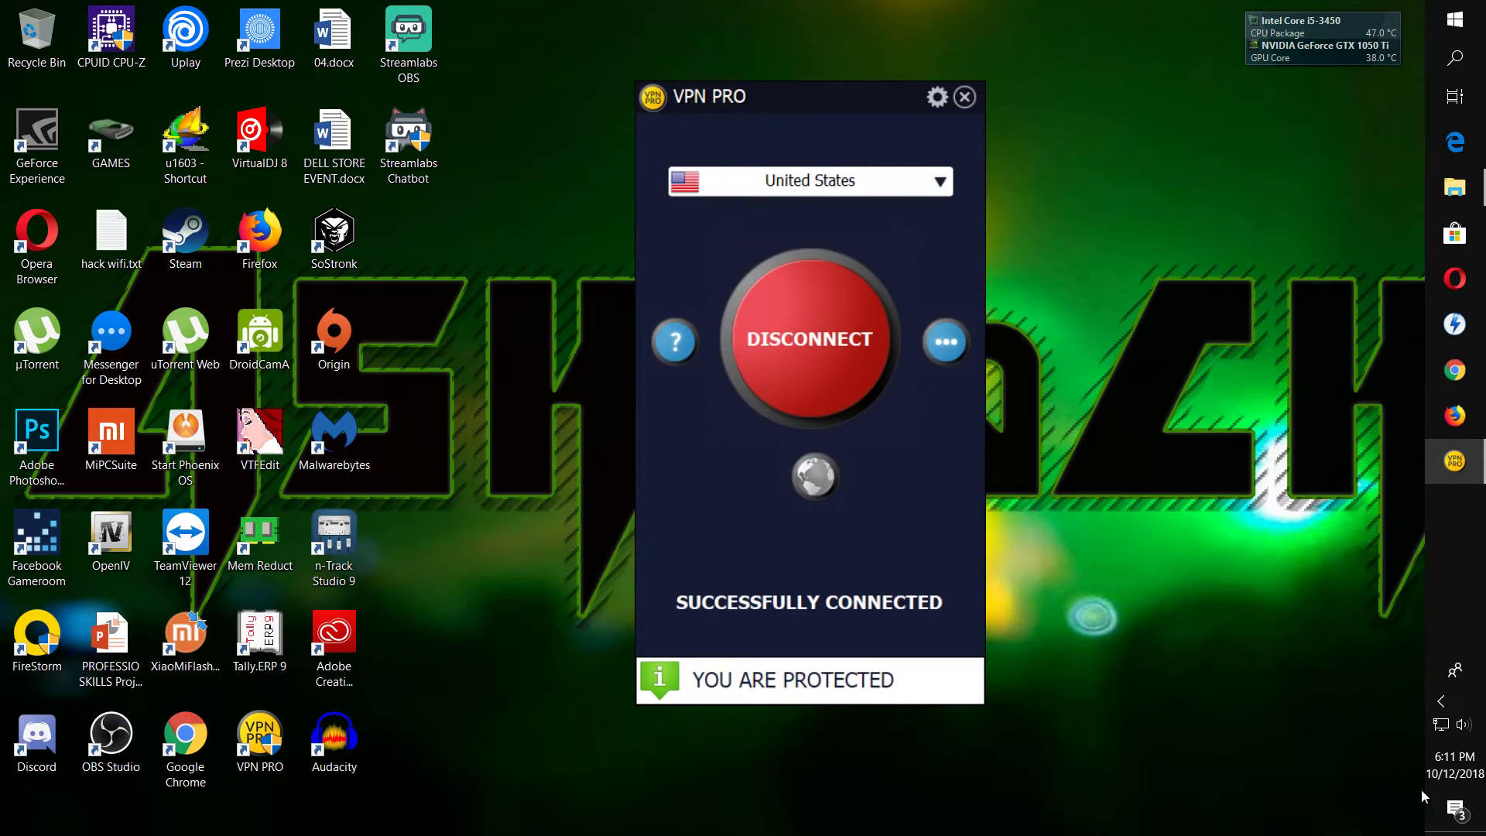